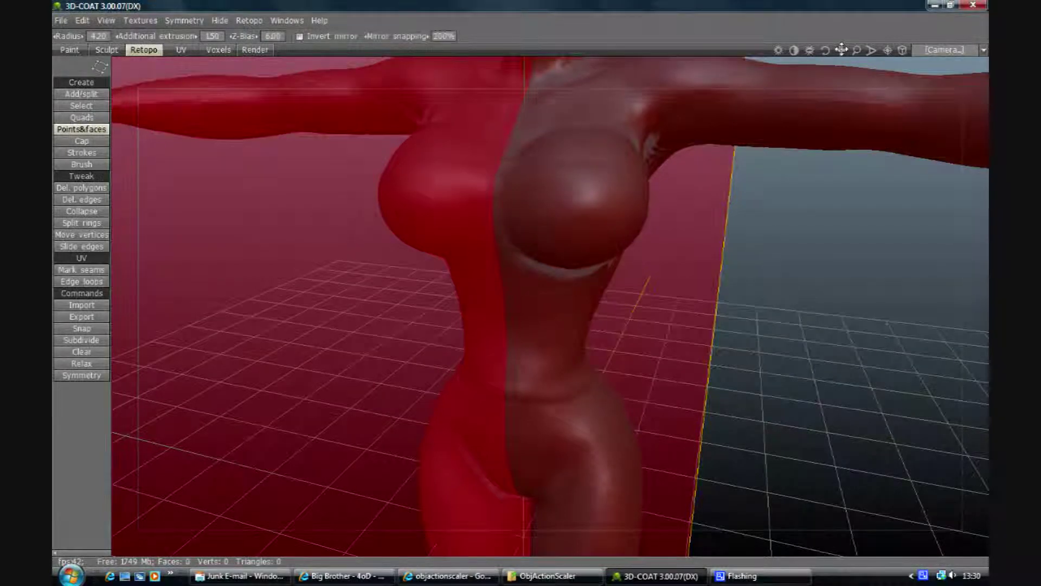
Step: Place a row of retopology points across the upper part of the unmirrored breast, from near the centre line around to its outer side
{"action": "left_click_drag", "start_coordinate": [842, 50], "coordinate": [772, 102]}
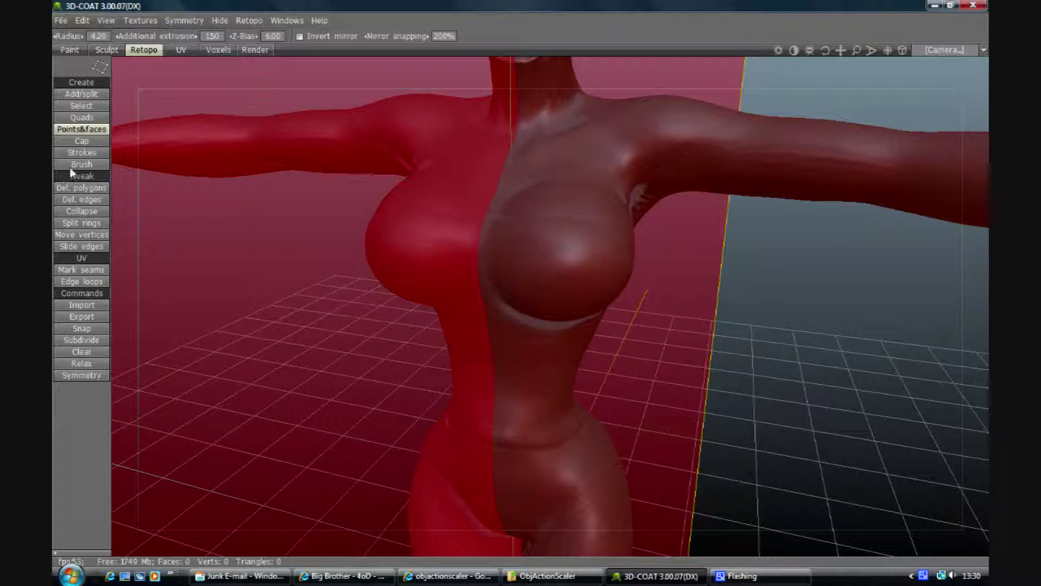
{"action": "left_click", "coordinate": [492, 216]}
{"action": "left_click", "coordinate": [554, 222]}
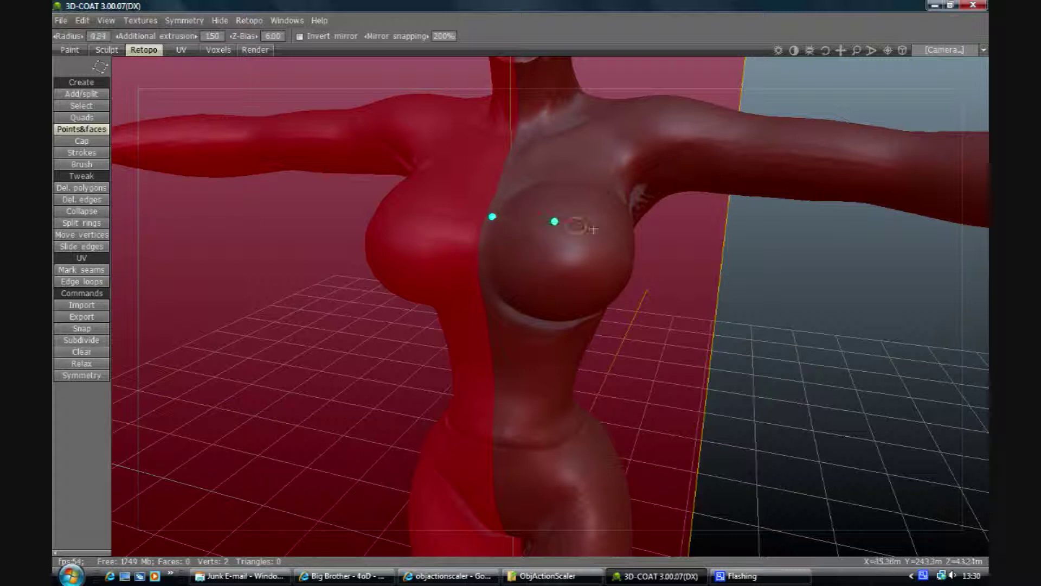
{"action": "left_click", "coordinate": [619, 241]}
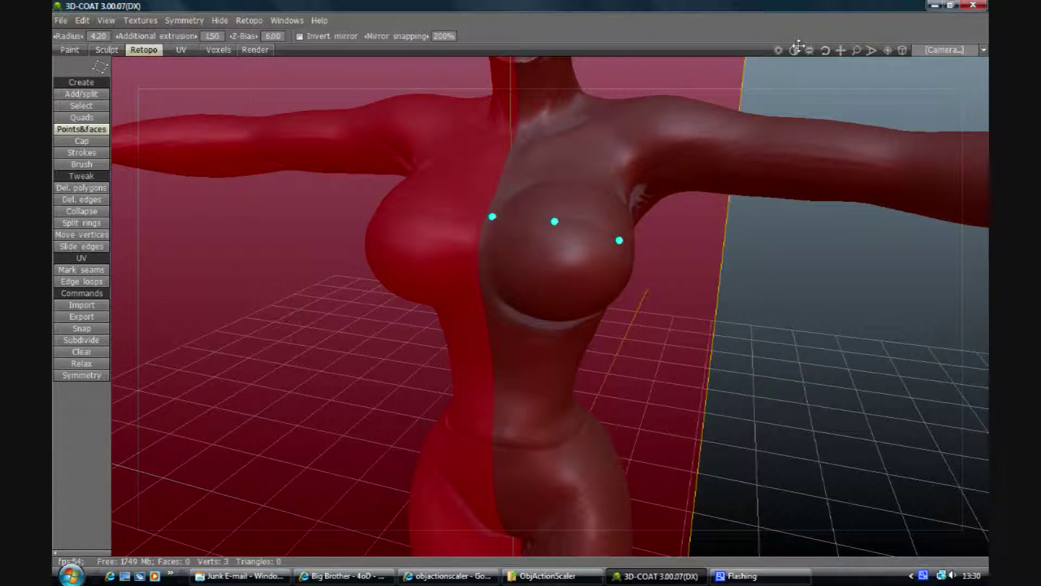
{"action": "left_click_drag", "start_coordinate": [799, 45], "coordinate": [586, 232]}
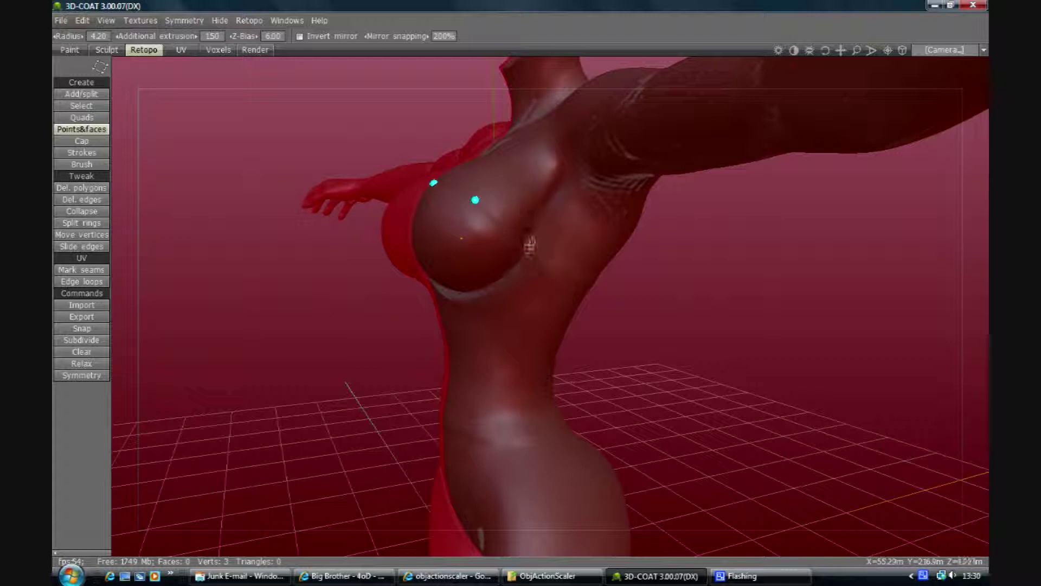
{"action": "left_click", "coordinate": [530, 245]}
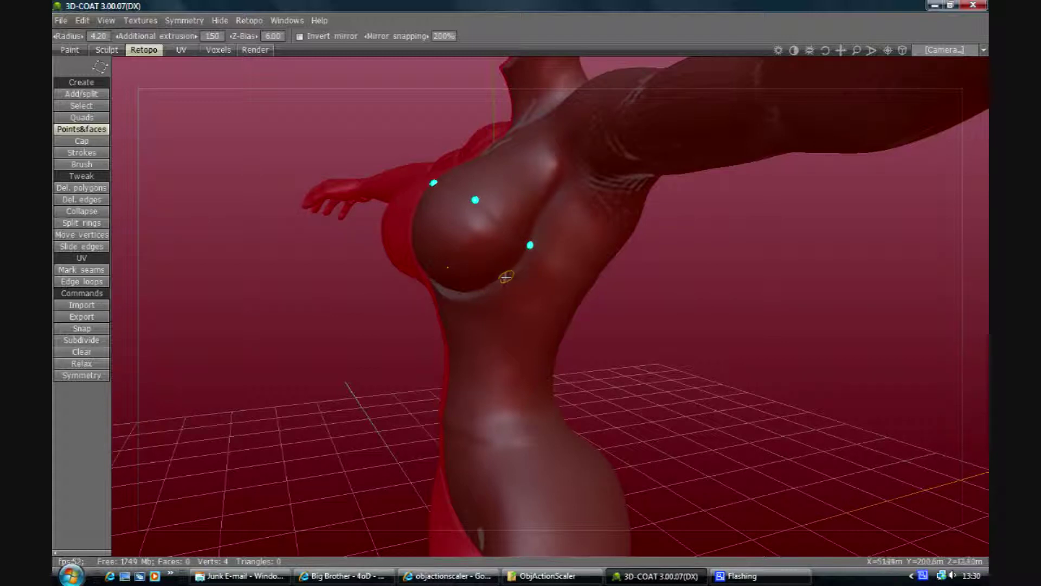
{"action": "left_click", "coordinate": [502, 282]}
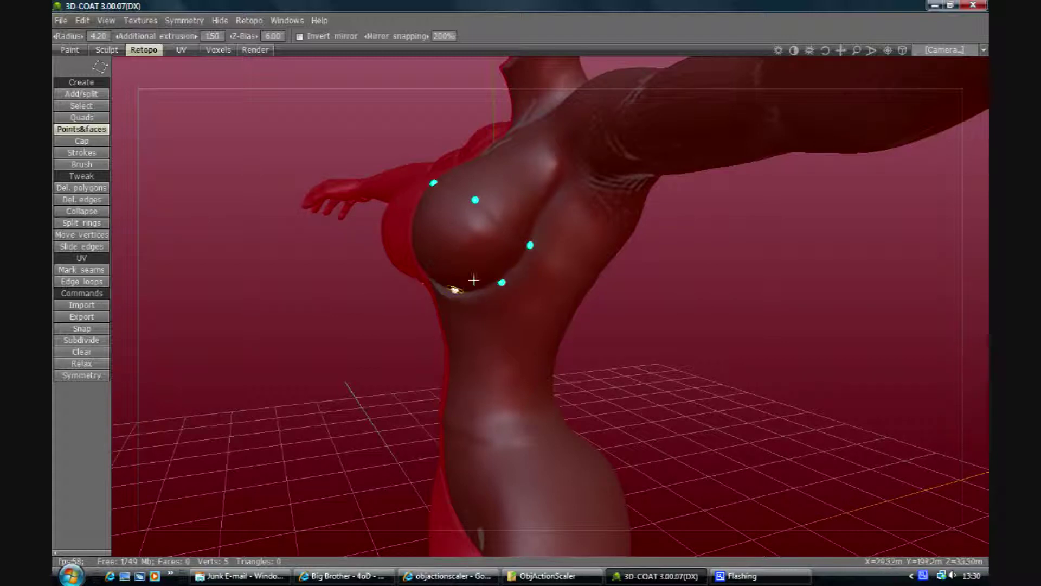
{"action": "left_click", "coordinate": [455, 290]}
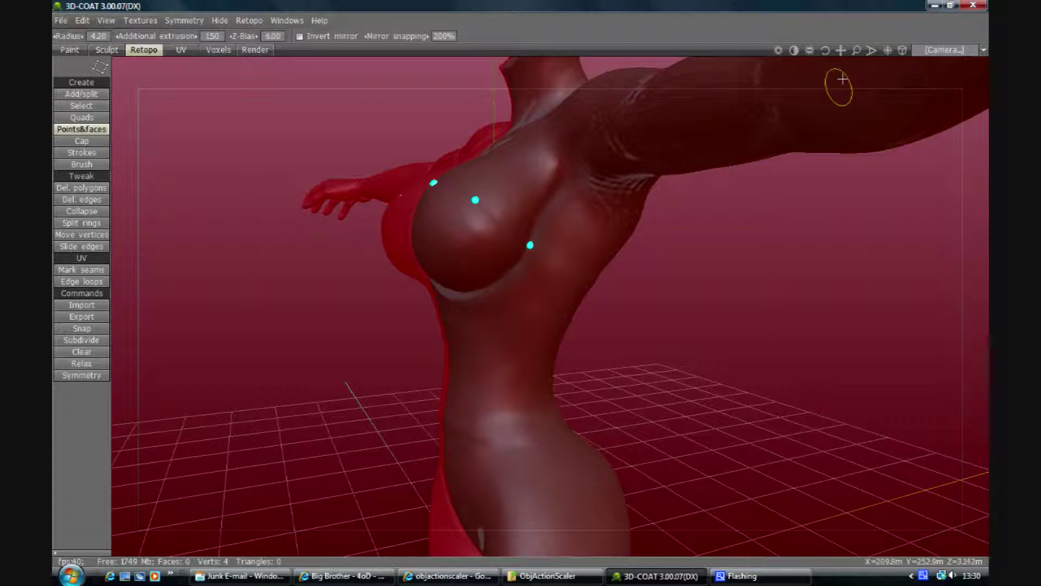
Step: Add a second row of points below the first and fill the strip between the two rows with three quad faces
{"action": "left_click_drag", "start_coordinate": [825, 51], "coordinate": [593, 235]}
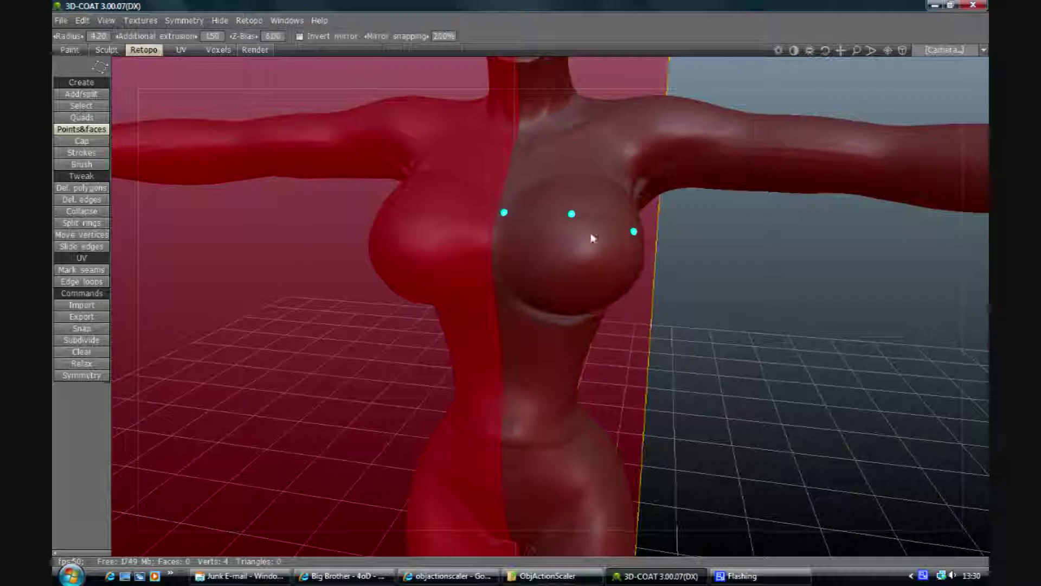
{"action": "left_click", "coordinate": [501, 267]}
{"action": "left_click", "coordinate": [565, 270]}
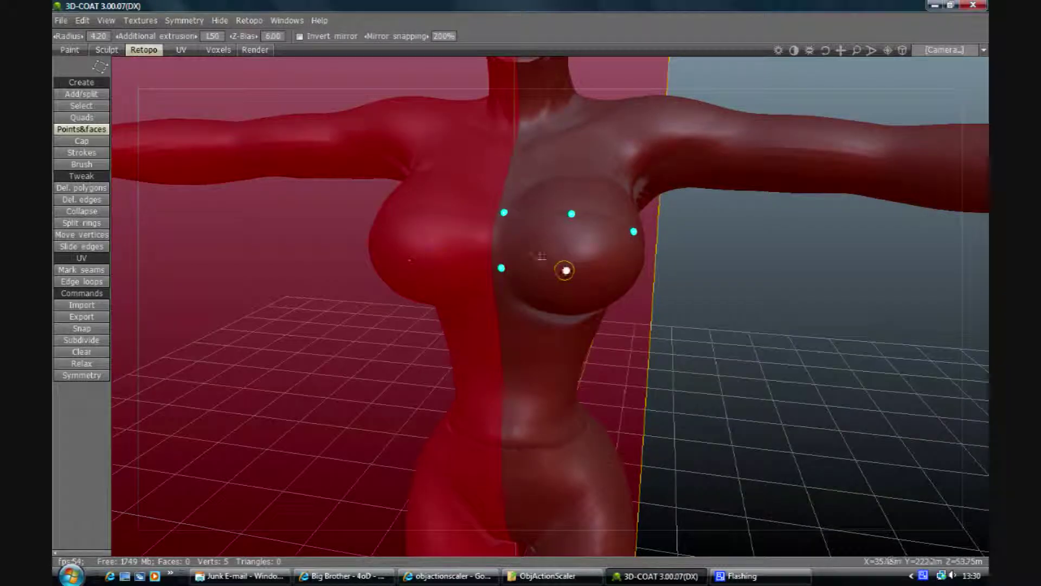
{"action": "left_click", "coordinate": [534, 240]}
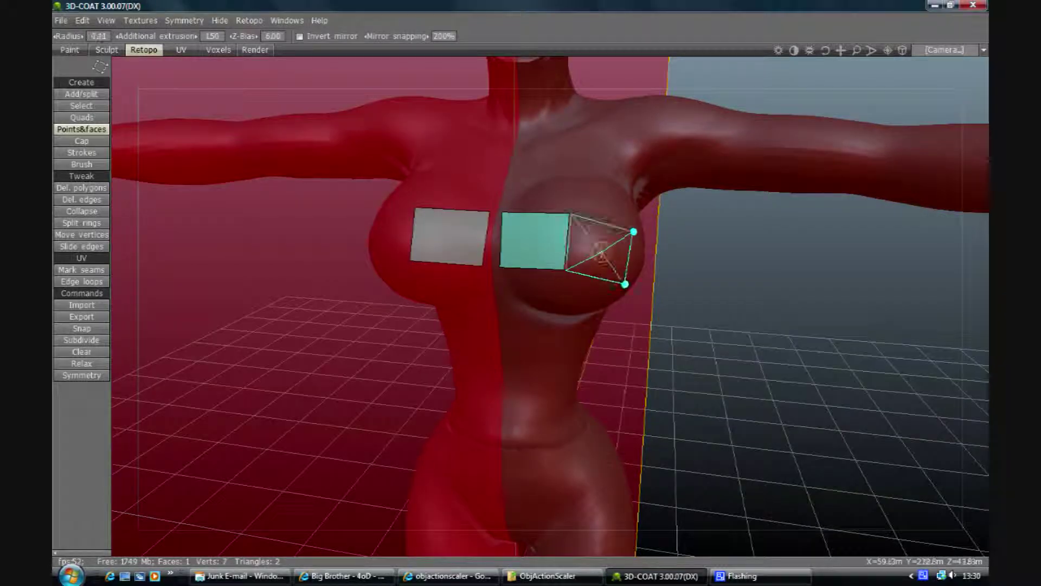
{"action": "left_click", "coordinate": [622, 283]}
{"action": "left_click_drag", "start_coordinate": [826, 49], "coordinate": [827, 53]}
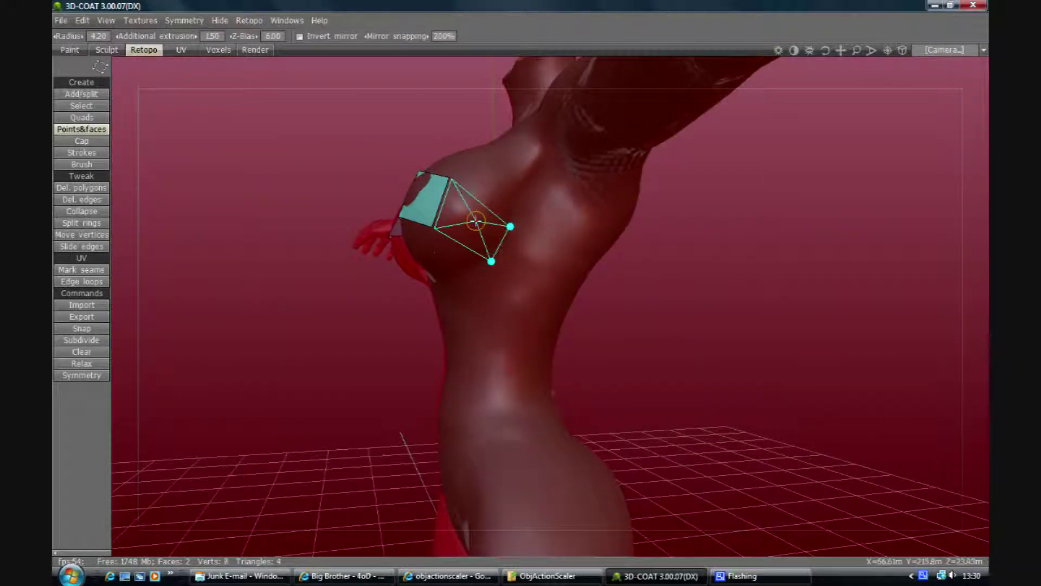
{"action": "left_click", "coordinate": [491, 260]}
Step: Add points along the underside crease and create two quads beneath the existing row, starting from the centre line, redoing the misplaced outer point
{"action": "left_click_drag", "start_coordinate": [826, 50], "coordinate": [730, 169]}
{"action": "left_click", "coordinate": [511, 269]}
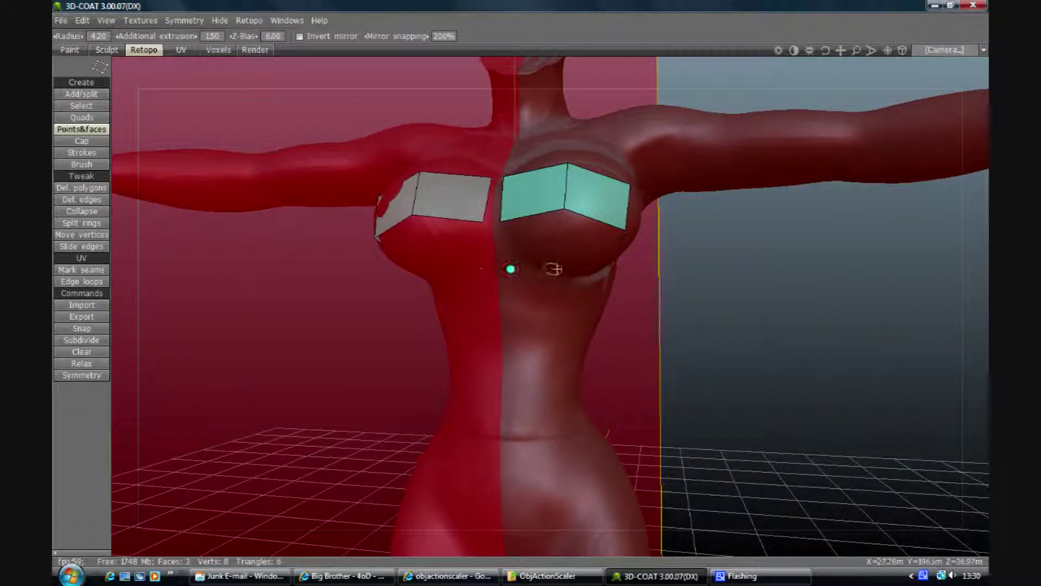
{"action": "left_click", "coordinate": [561, 273]}
{"action": "left_click", "coordinate": [542, 245]}
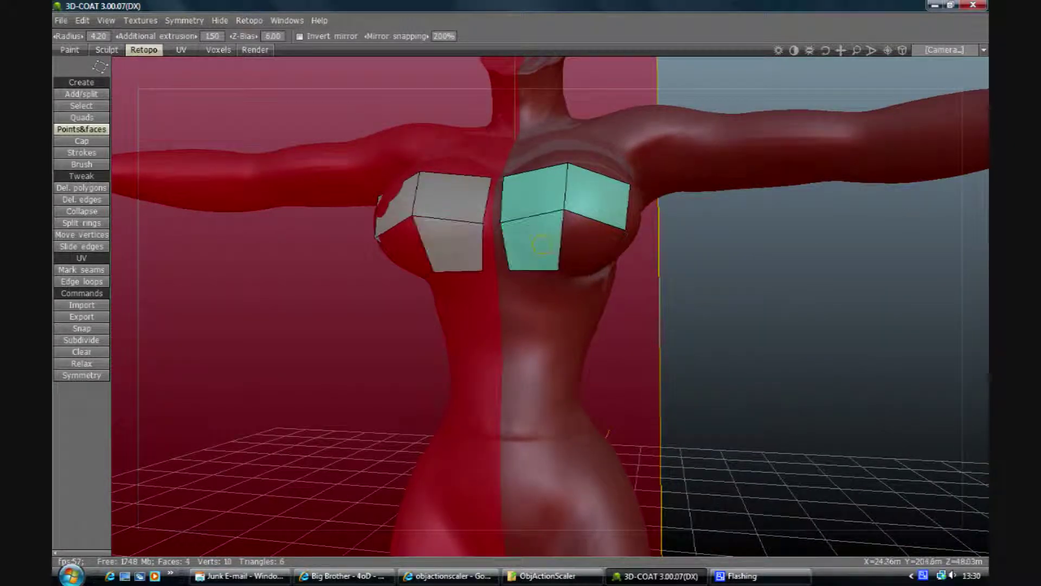
{"action": "left_click", "coordinate": [600, 277]}
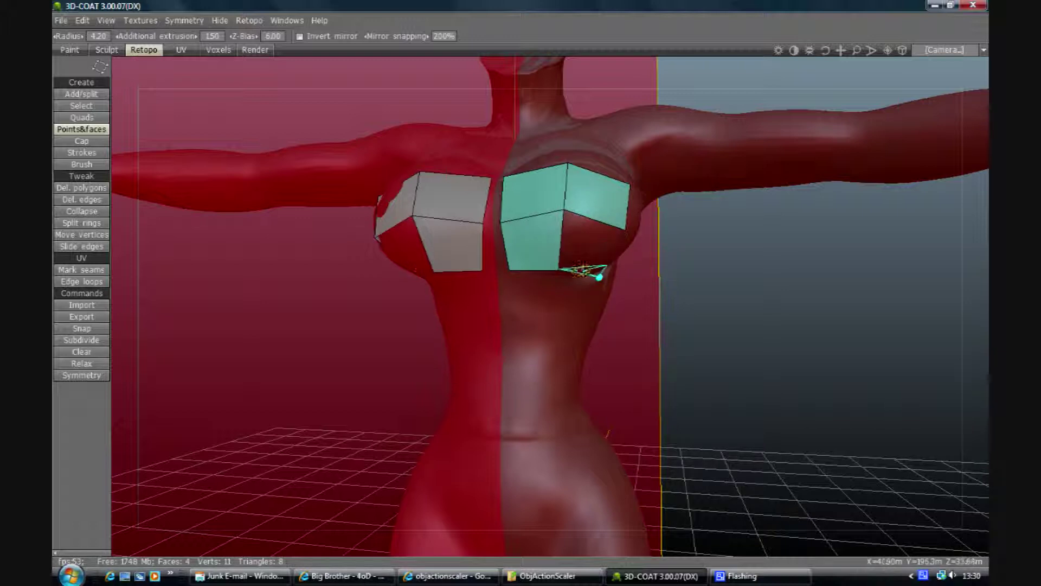
{"action": "key", "text": "ctrl+z"}
{"action": "left_click", "coordinate": [589, 277]}
{"action": "left_click", "coordinate": [584, 252]}
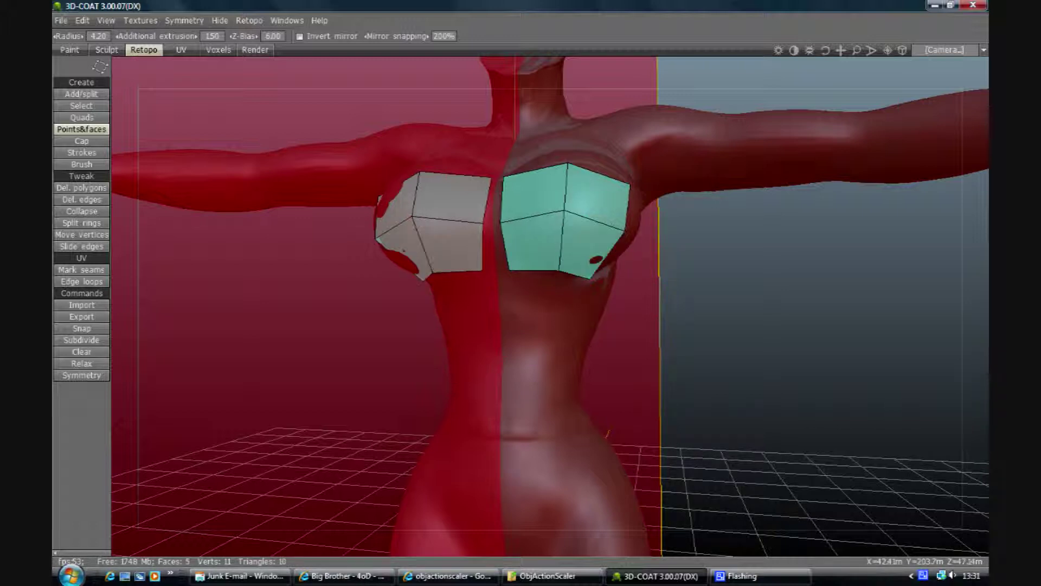
Step: Place the outermost crease point at the side of the breast and fill the third quad of the lower row
{"action": "left_click_drag", "start_coordinate": [825, 51], "coordinate": [767, 123]}
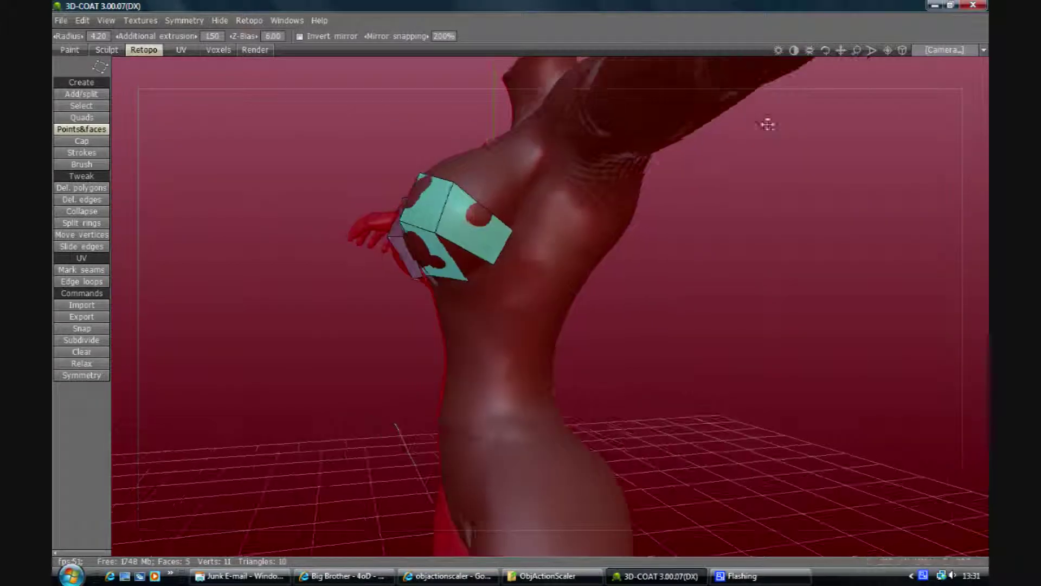
{"action": "left_click", "coordinate": [494, 282]}
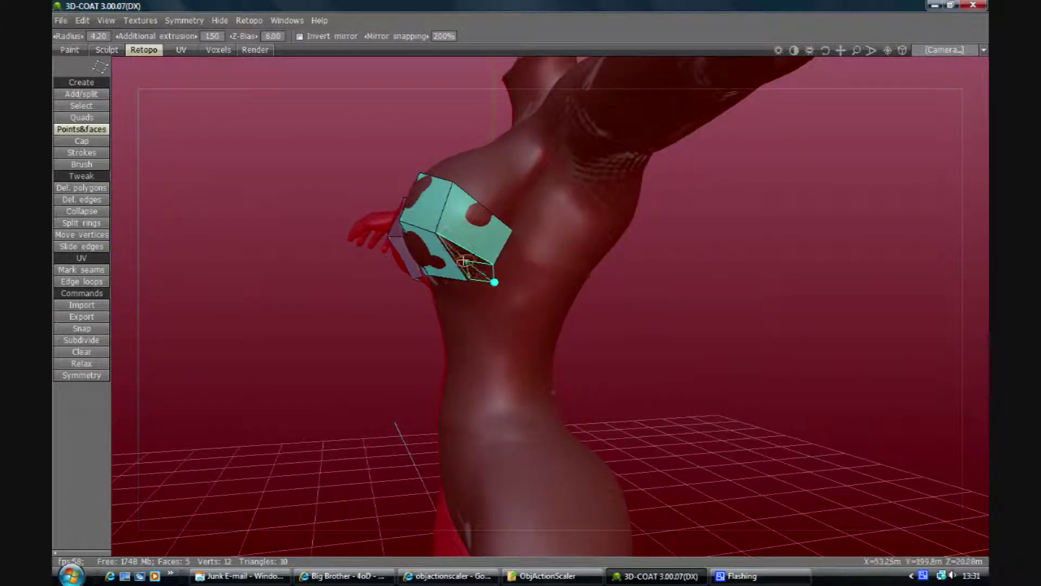
{"action": "left_click", "coordinate": [461, 263]}
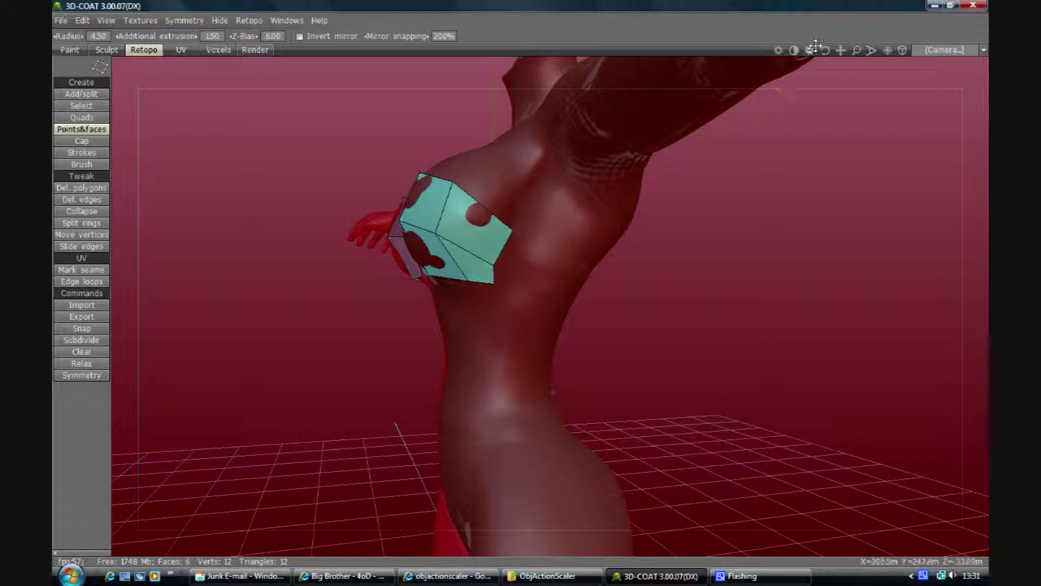
Step: Using Move vertices restricted to edges, shift the inner middle edge slightly down and pull the patch's lower border edges below the breast crease
{"action": "left_click_drag", "start_coordinate": [826, 50], "coordinate": [826, 50]}
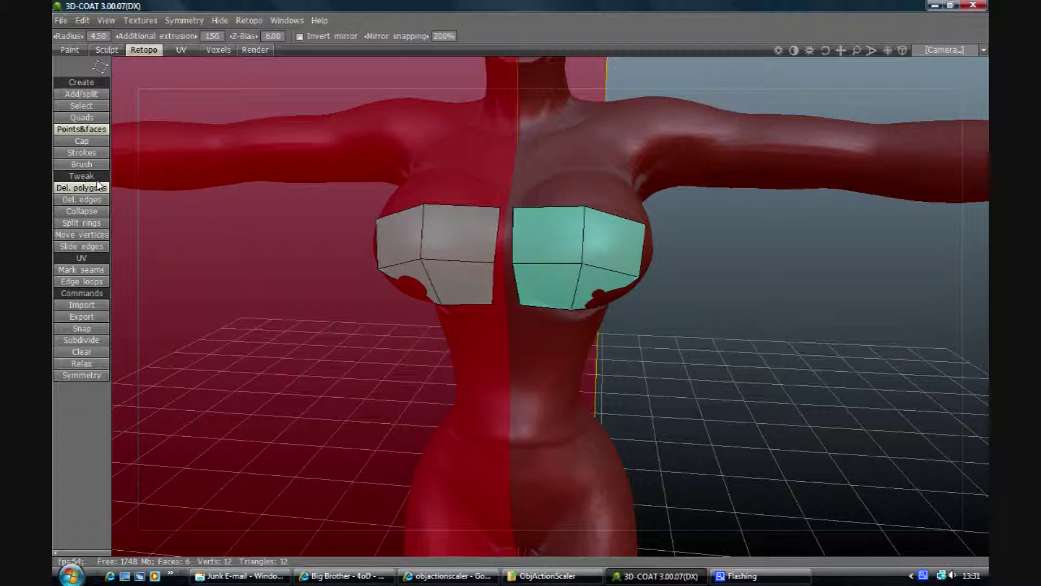
{"action": "left_click", "coordinate": [87, 236]}
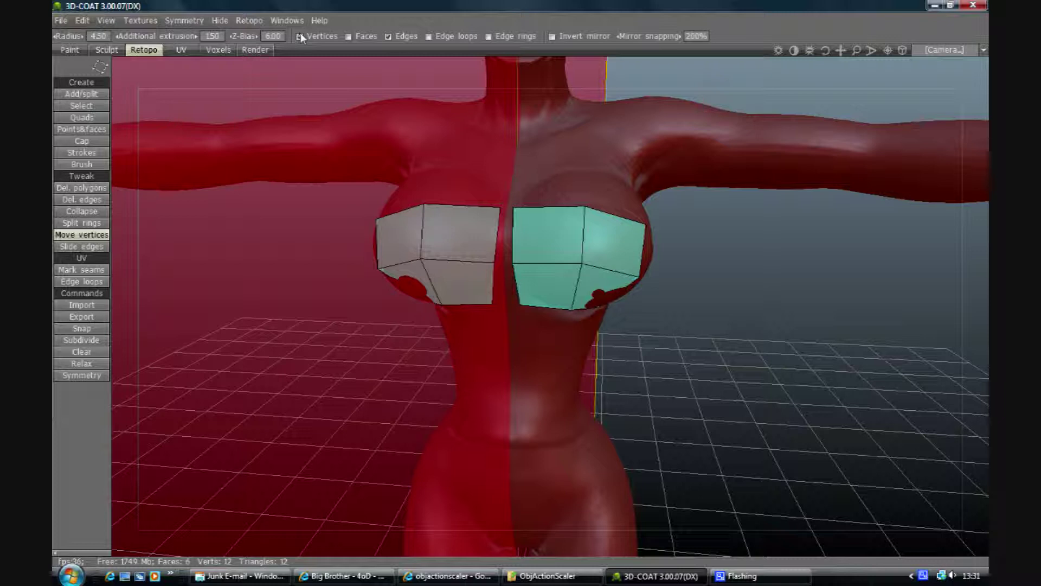
{"action": "left_click_drag", "start_coordinate": [548, 263], "coordinate": [547, 267]}
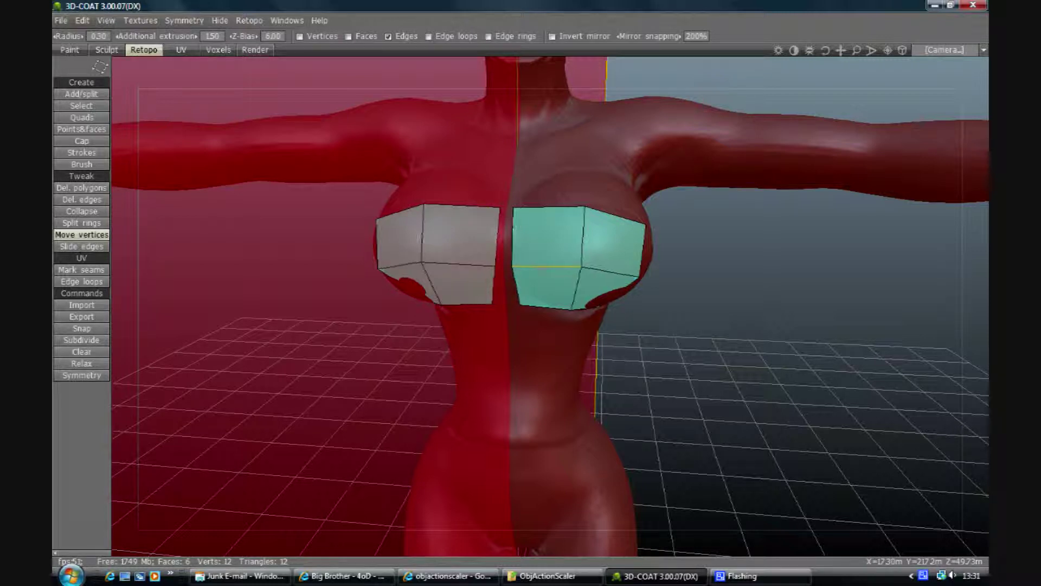
{"action": "left_click_drag", "start_coordinate": [544, 302], "coordinate": [540, 317]}
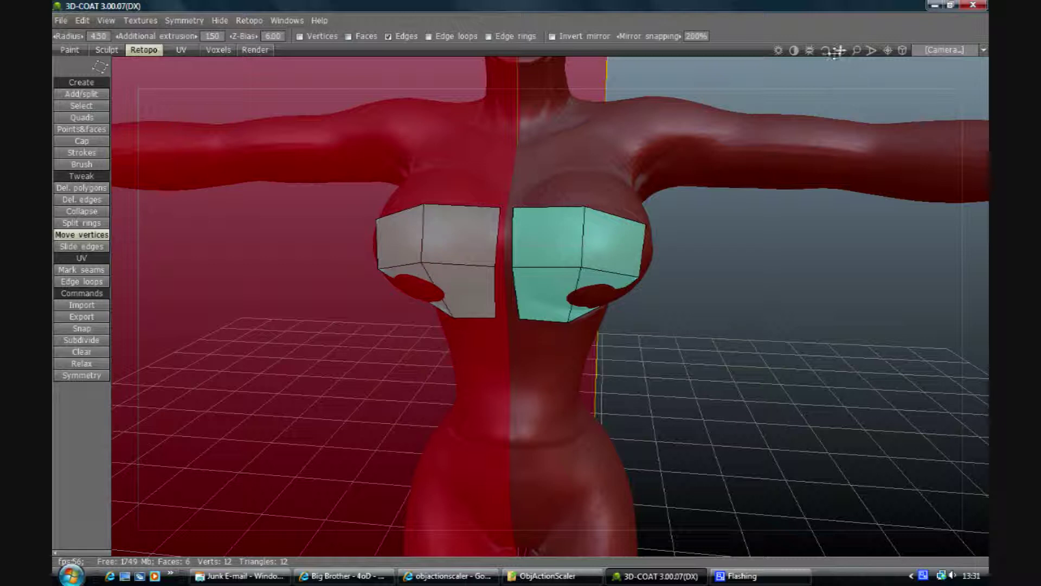
{"action": "left_click_drag", "start_coordinate": [831, 51], "coordinate": [834, 52]}
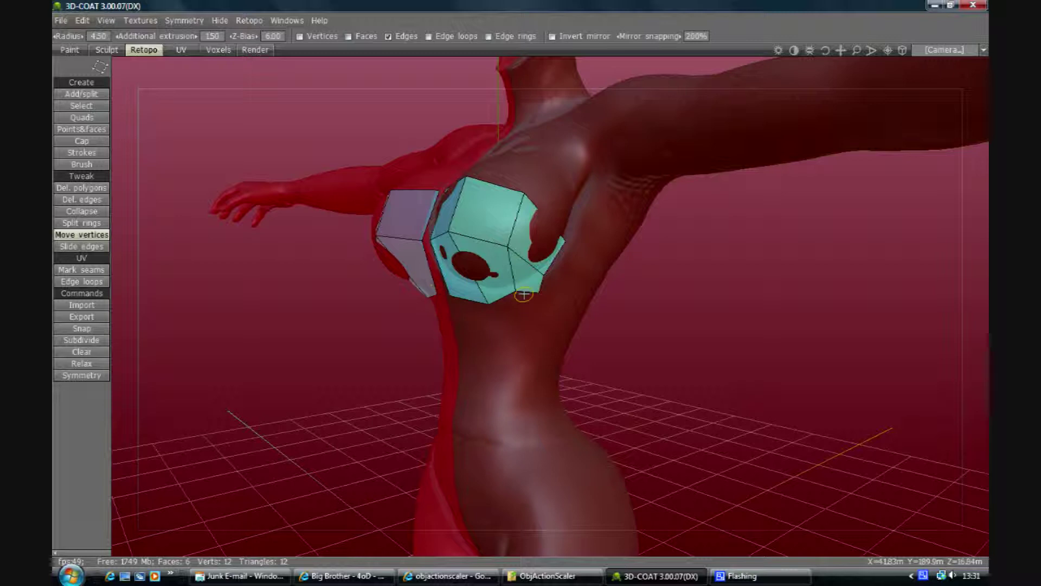
{"action": "left_click_drag", "start_coordinate": [526, 290], "coordinate": [526, 308]}
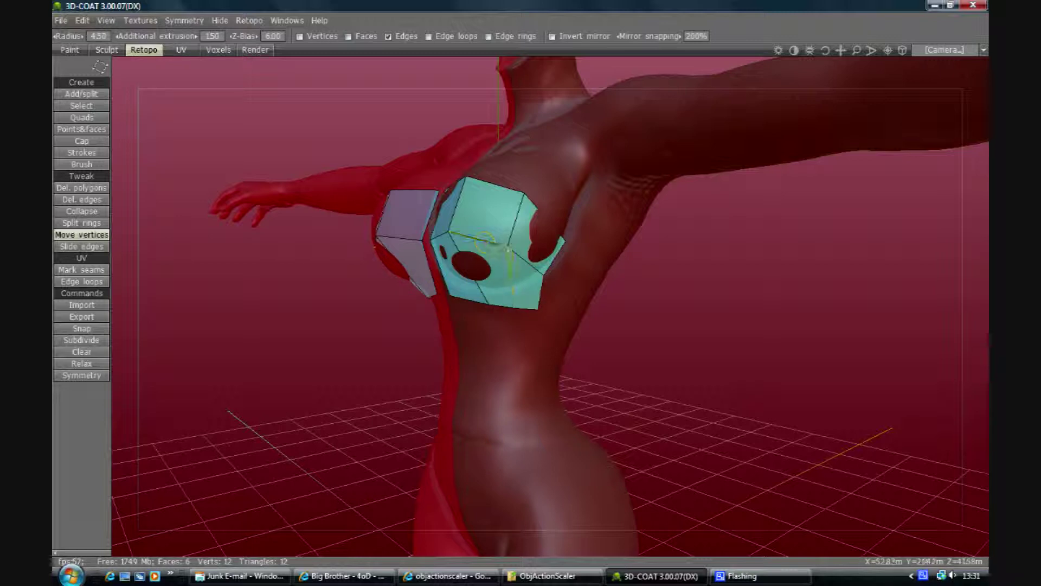
Step: Fine-tune edge positions on the outer side and inner middle of the patch to follow the breast's curvature
{"action": "left_click_drag", "start_coordinate": [522, 258], "coordinate": [556, 222]}
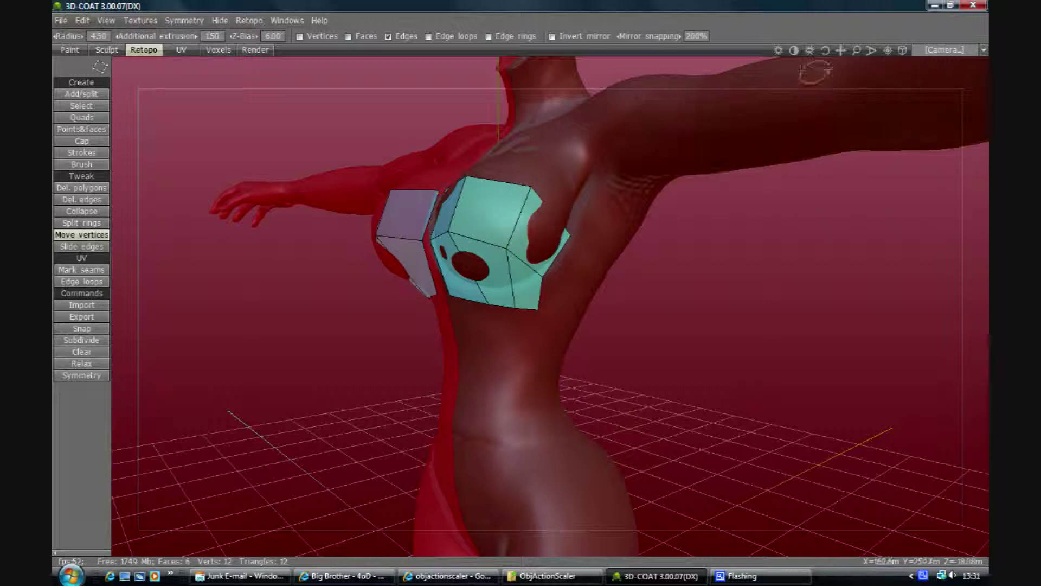
{"action": "left_click_drag", "start_coordinate": [826, 52], "coordinate": [863, 56]}
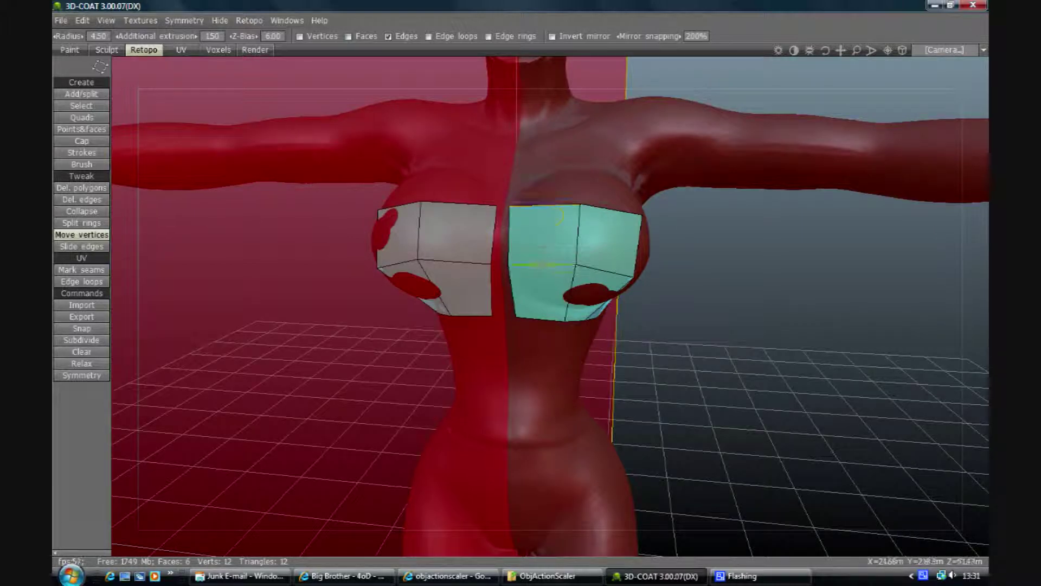
{"action": "left_click_drag", "start_coordinate": [542, 264], "coordinate": [542, 266]}
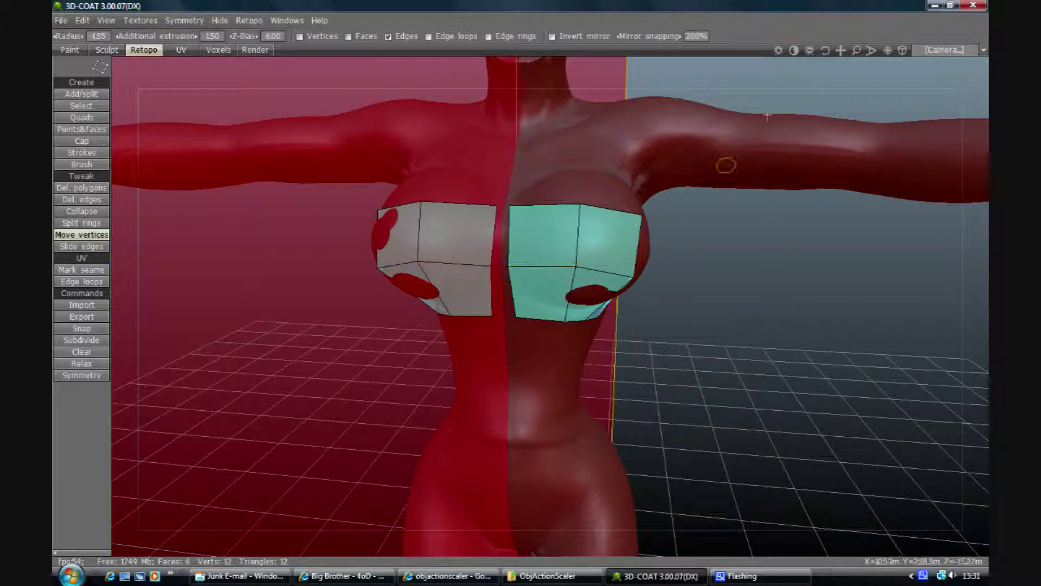
{"action": "left_click_drag", "start_coordinate": [828, 50], "coordinate": [764, 55]}
{"action": "left_click_drag", "start_coordinate": [504, 246], "coordinate": [495, 241]}
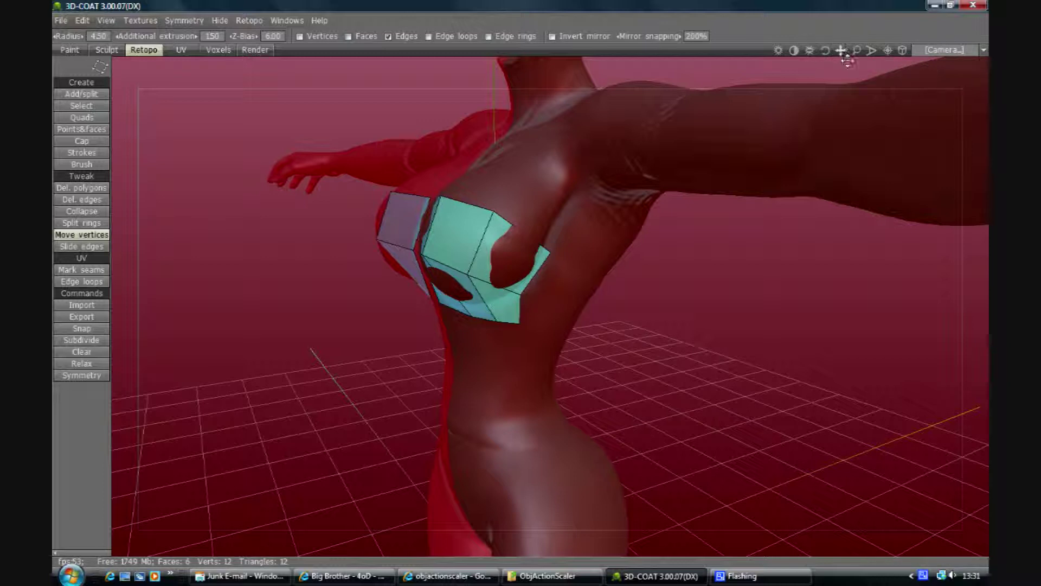
Step: Restrict Move vertices to vertices, shift the outermost middle-row vertex outward, and space the bottom-row vertices more evenly by moving inner ones toward the centre line
{"action": "left_click_drag", "start_coordinate": [830, 50], "coordinate": [830, 50]}
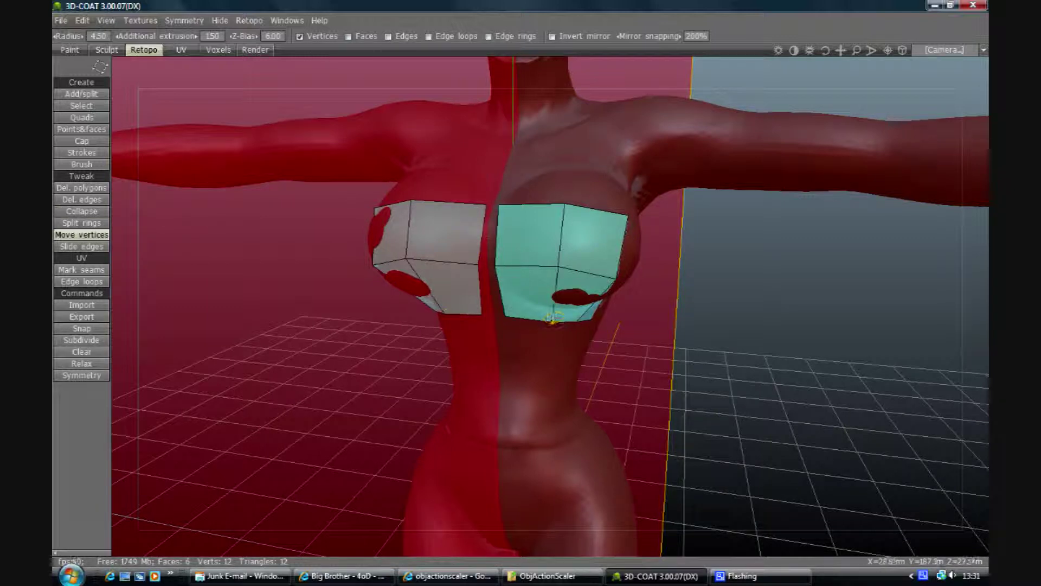
{"action": "left_click_drag", "start_coordinate": [832, 51], "coordinate": [832, 53]}
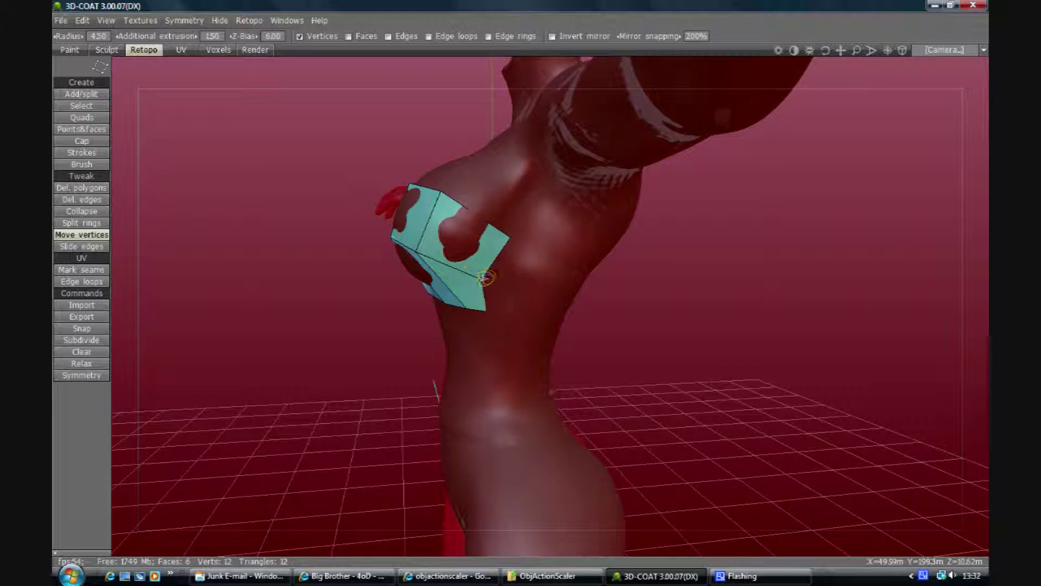
{"action": "mouse_move", "coordinate": [484, 279]}
{"action": "left_mouse_down"}
{"action": "mouse_move", "coordinate": [454, 307]}
{"action": "mouse_move", "coordinate": [495, 279]}
{"action": "left_mouse_up"}
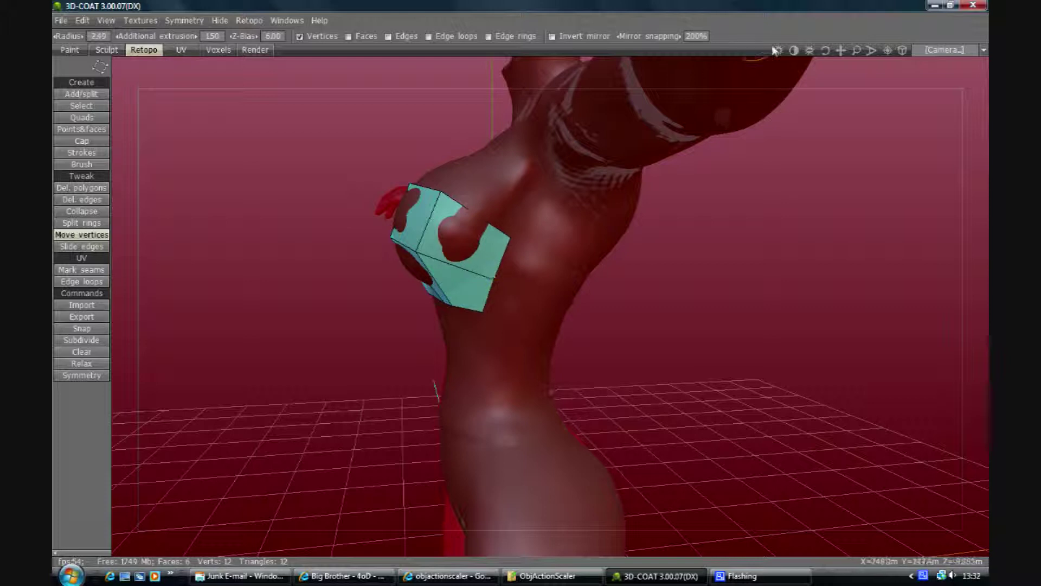
{"action": "left_click_drag", "start_coordinate": [823, 50], "coordinate": [849, 54]}
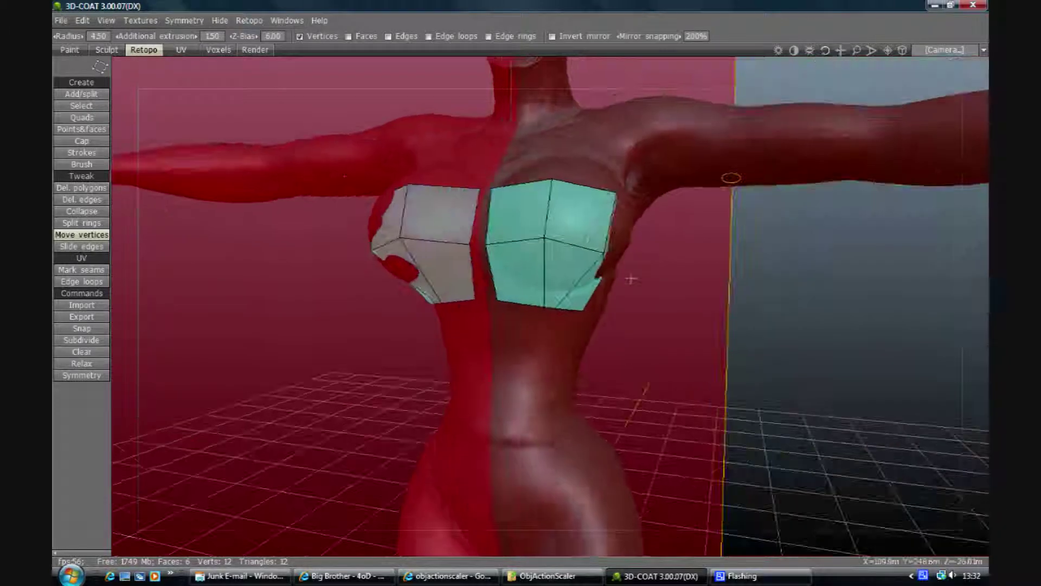
{"action": "left_click_drag", "start_coordinate": [544, 307], "coordinate": [527, 300]}
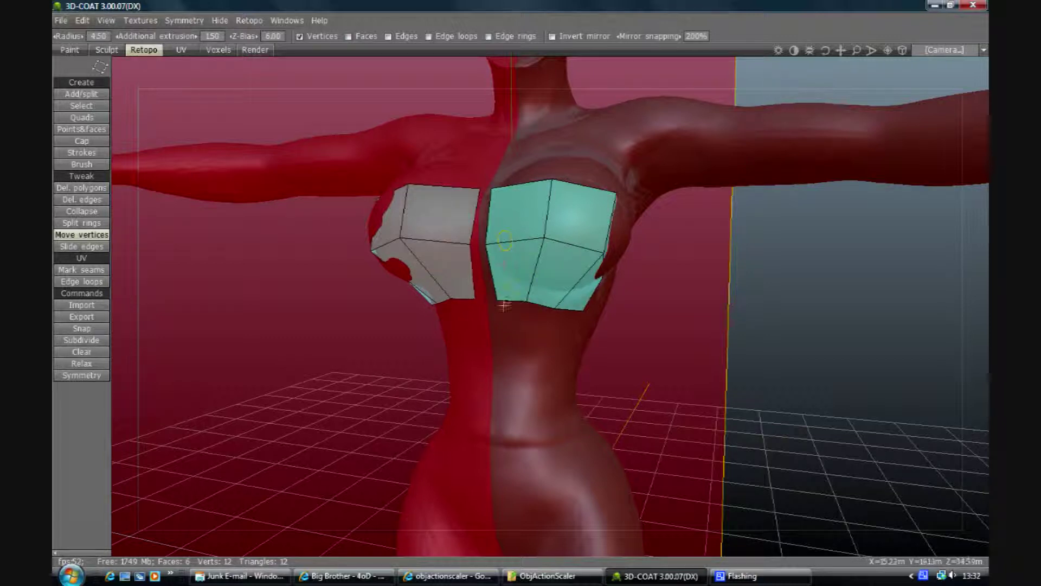
{"action": "left_click_drag", "start_coordinate": [819, 52], "coordinate": [656, 243]}
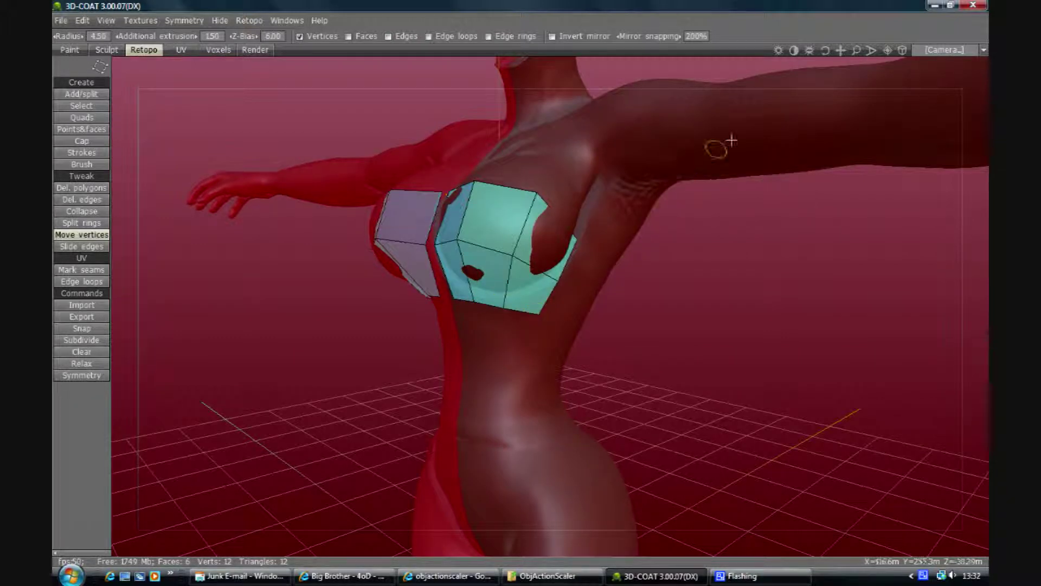
{"action": "left_click_drag", "start_coordinate": [835, 50], "coordinate": [806, 73]}
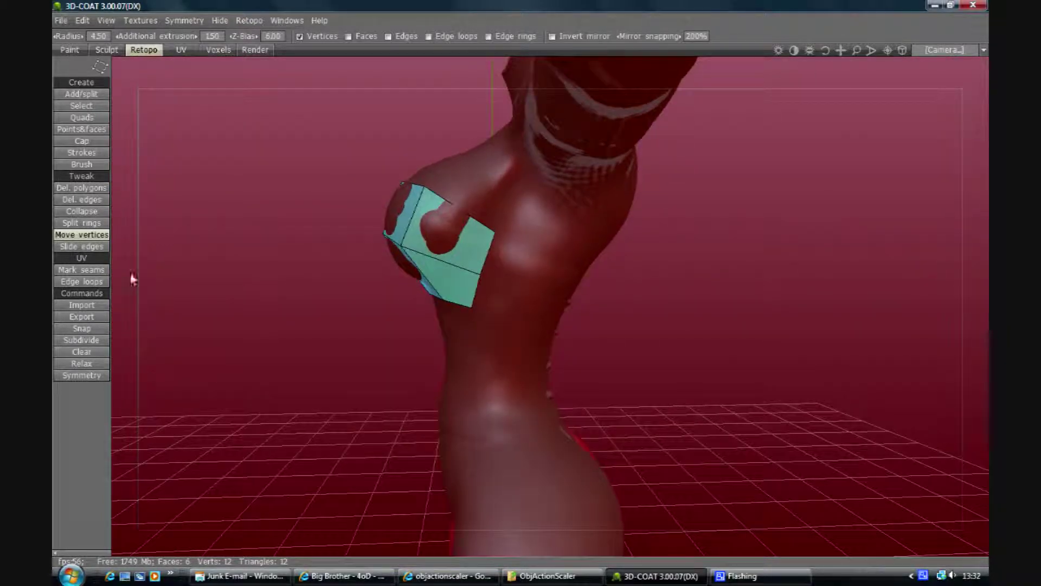
Step: Using Move vertices with faces and edges also enabled, pull the patch's outermost edge toward the breast, and bring the lower corner vertex in line beneath it
{"action": "left_click", "coordinate": [349, 37]}
{"action": "left_click", "coordinate": [389, 36]}
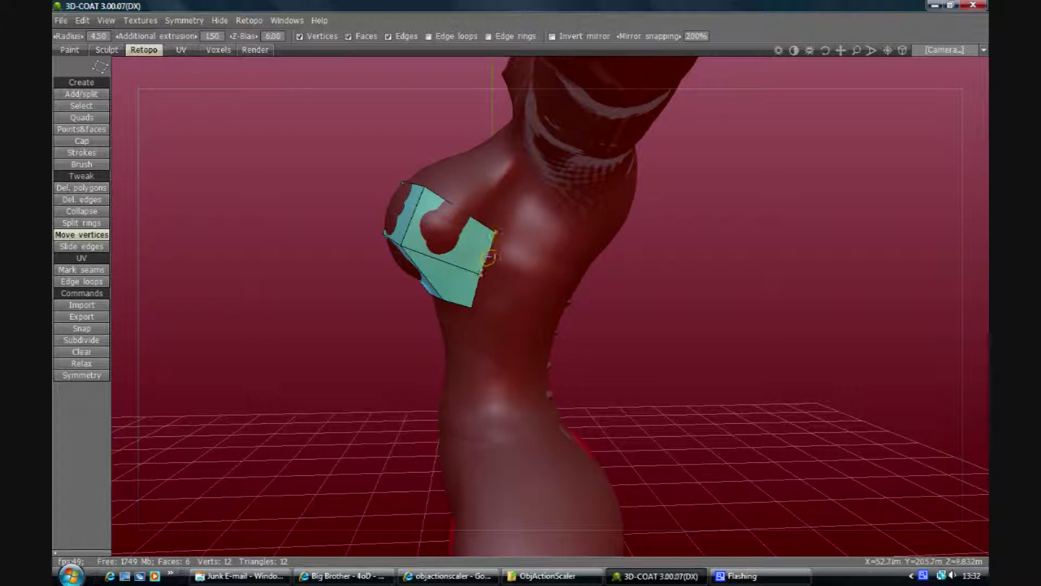
{"action": "left_click_drag", "start_coordinate": [491, 253], "coordinate": [472, 250]}
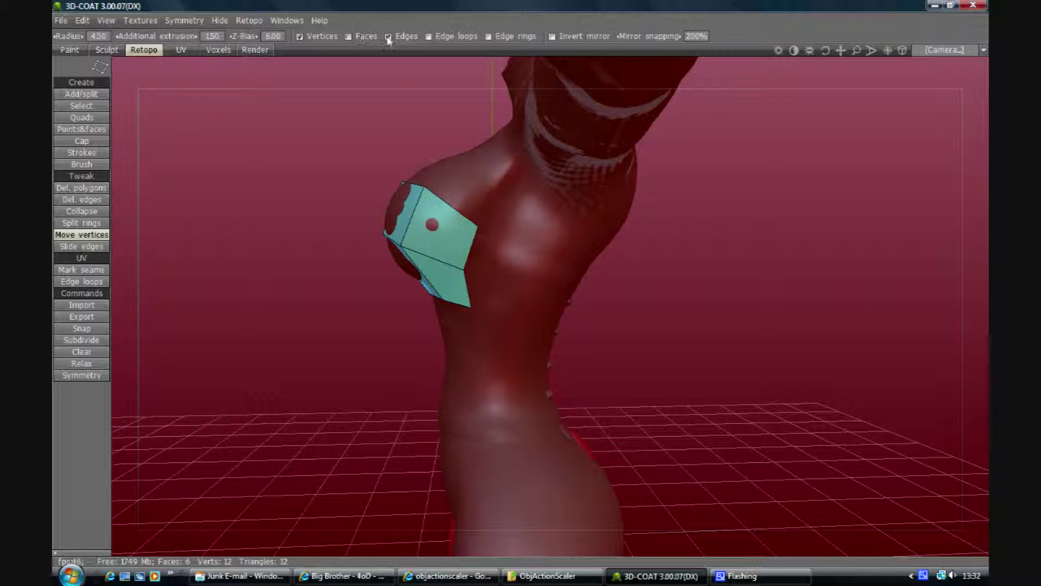
{"action": "left_click_drag", "start_coordinate": [470, 307], "coordinate": [467, 307]}
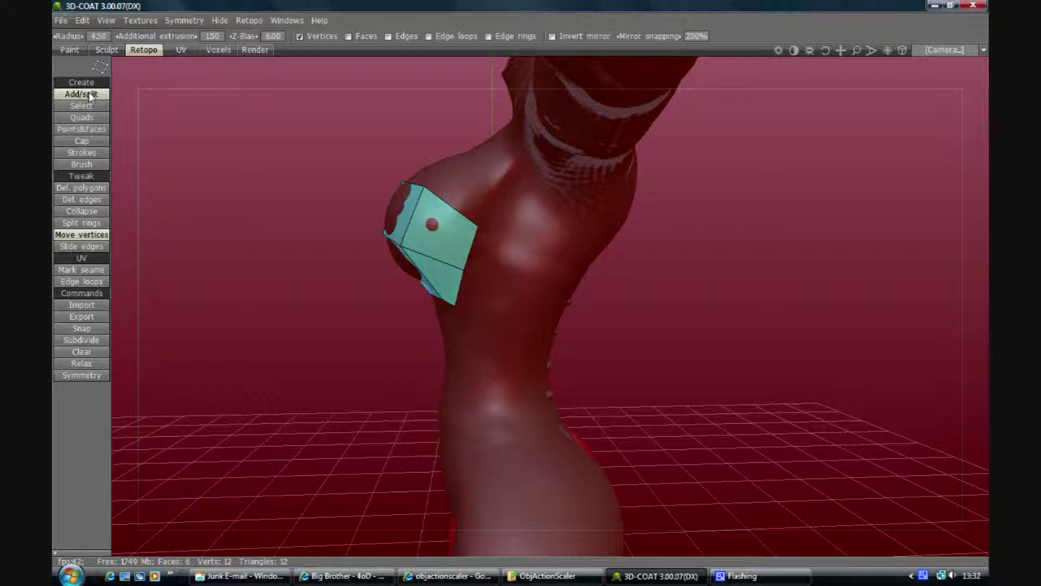
Step: With Points&faces, place two points on the ribcage behind the upper row's outer edge and fill the quad between them
{"action": "left_click", "coordinate": [81, 130]}
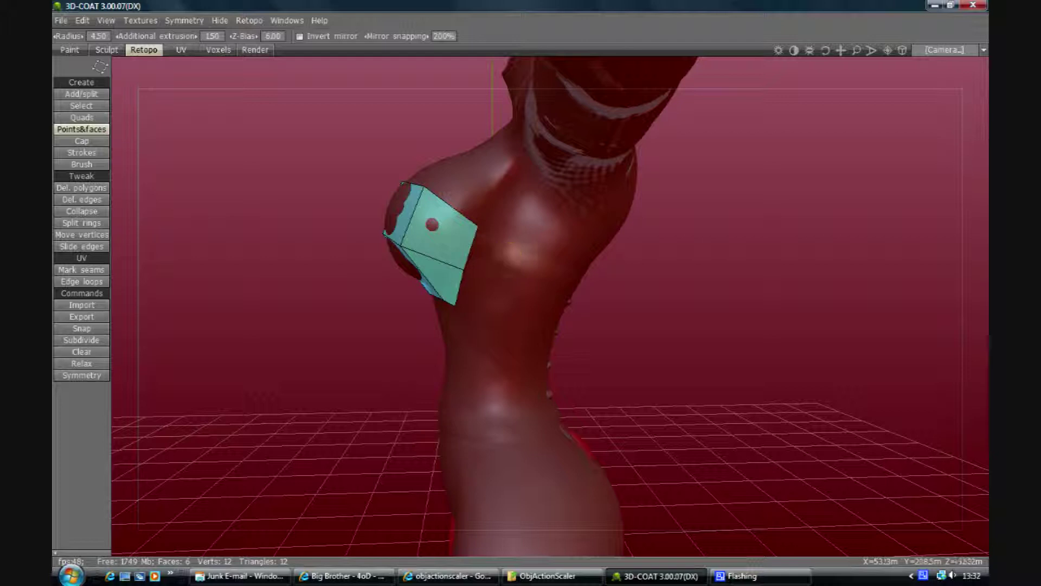
{"action": "left_click", "coordinate": [530, 255]}
{"action": "left_click", "coordinate": [512, 293]}
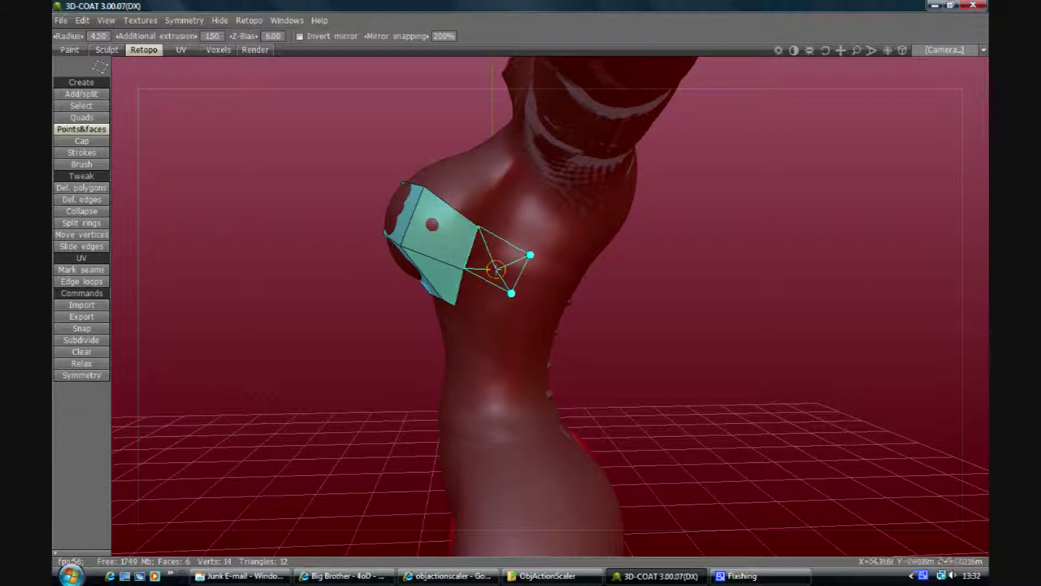
{"action": "left_click", "coordinate": [496, 268]}
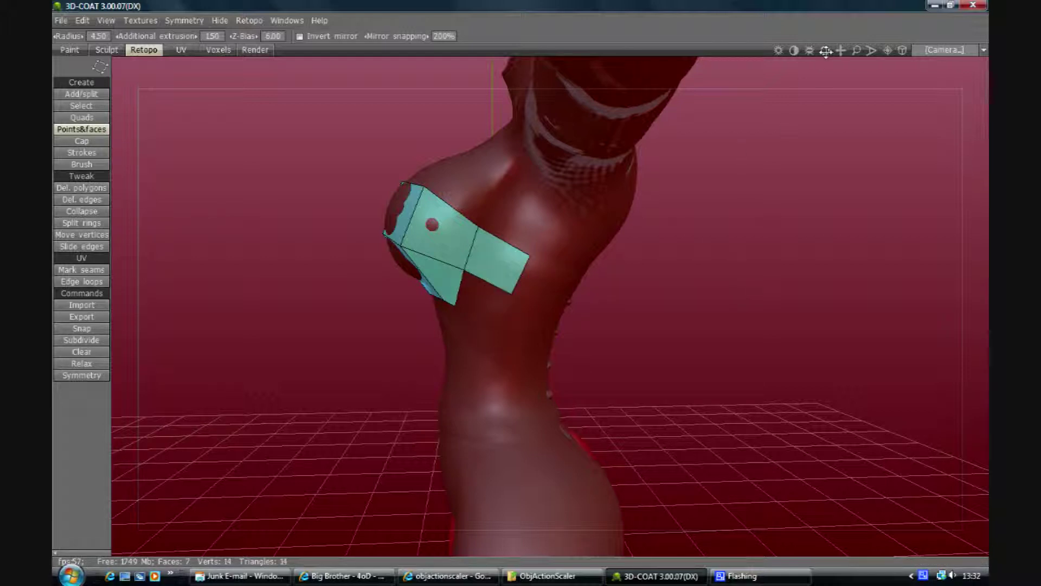
Step: Extend the upper row around to the back with two more quads, ending at the spine's symmetry line
{"action": "left_click_drag", "start_coordinate": [826, 51], "coordinate": [820, 55]}
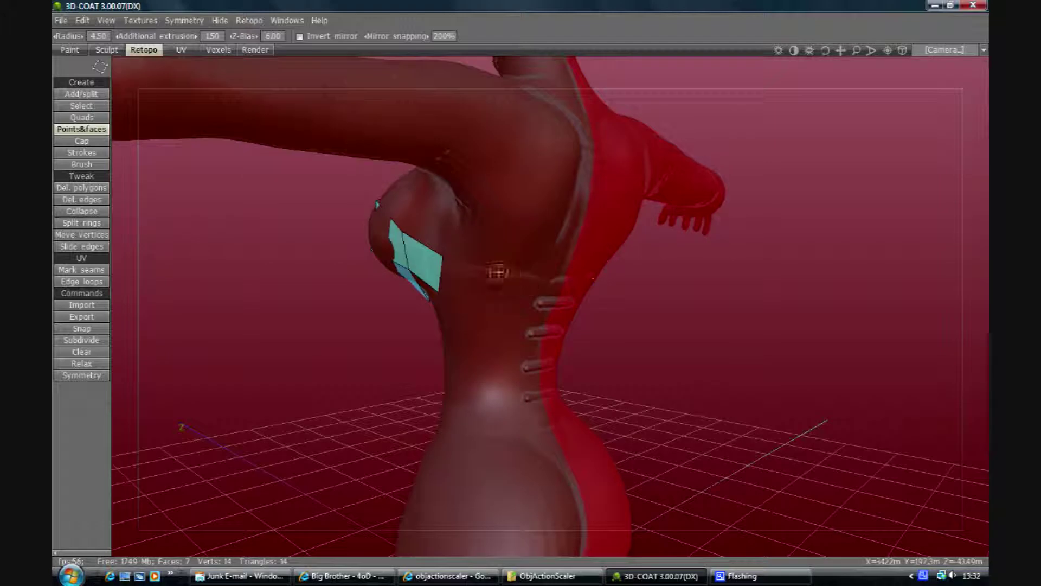
{"action": "left_click", "coordinate": [499, 272]}
{"action": "left_click", "coordinate": [487, 306]}
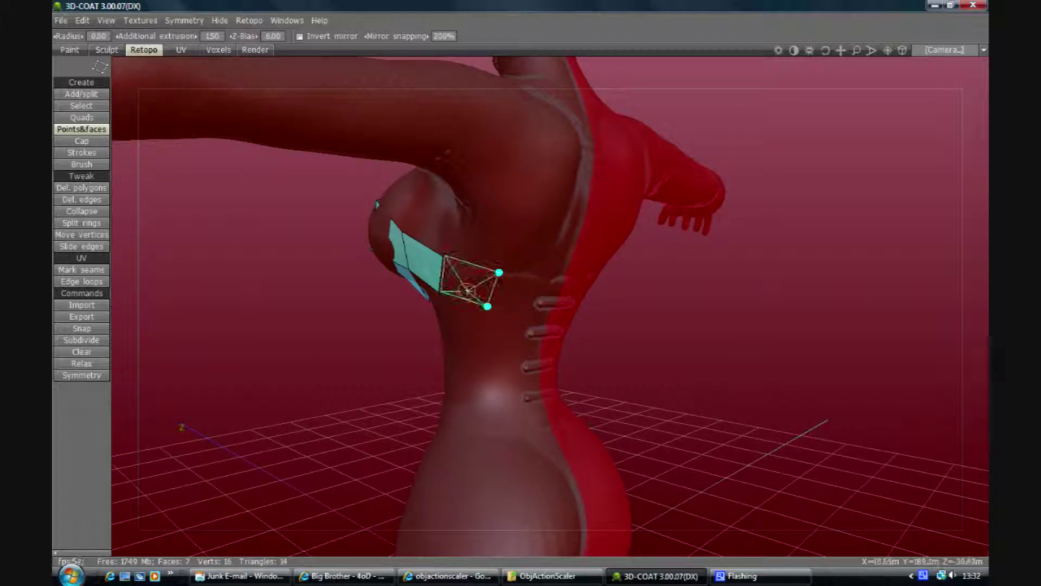
{"action": "left_click", "coordinate": [480, 288]}
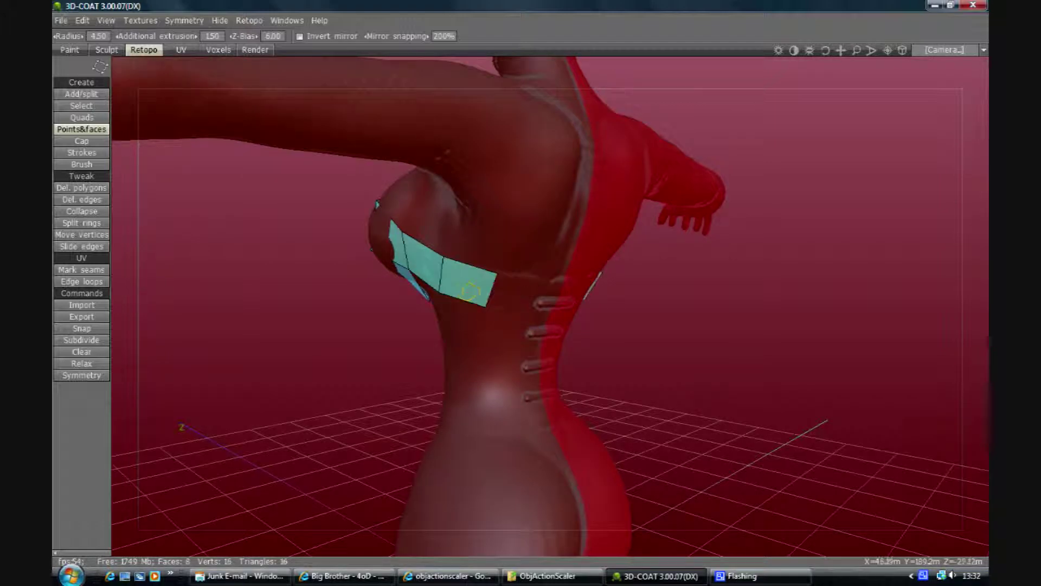
{"action": "left_click", "coordinate": [558, 283]}
{"action": "left_click", "coordinate": [549, 313]}
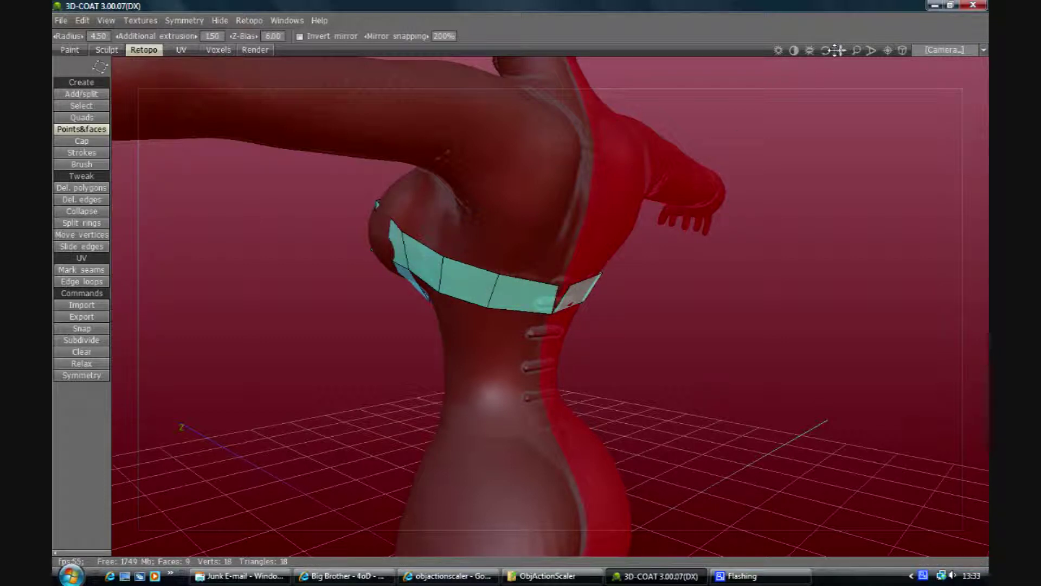
Step: Move the band's upper end vertex onto the back's centre line and split the last back quad vertically with Split rings
{"action": "left_click_drag", "start_coordinate": [828, 52], "coordinate": [828, 51]}
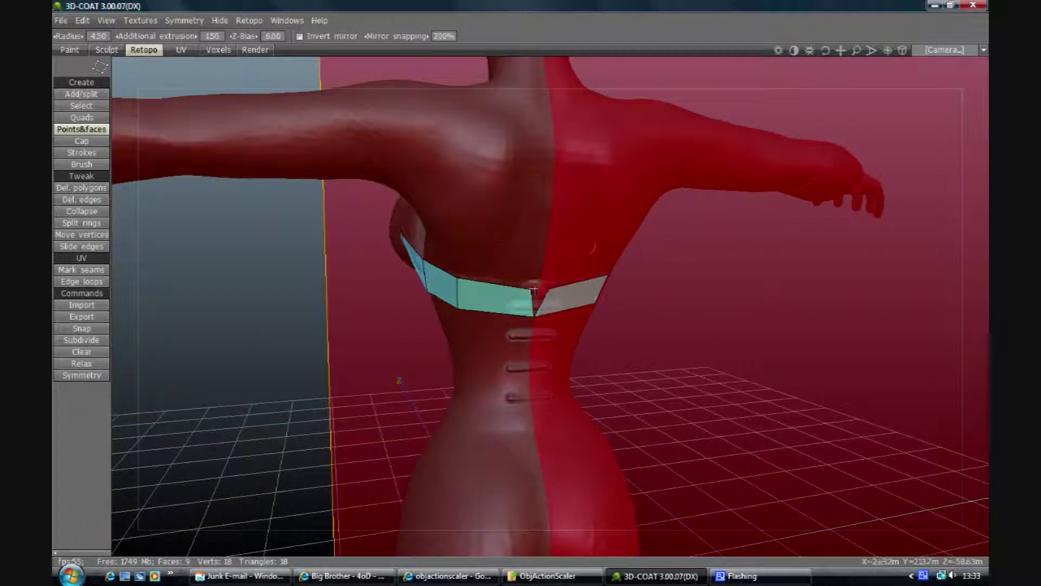
{"action": "left_click", "coordinate": [90, 235]}
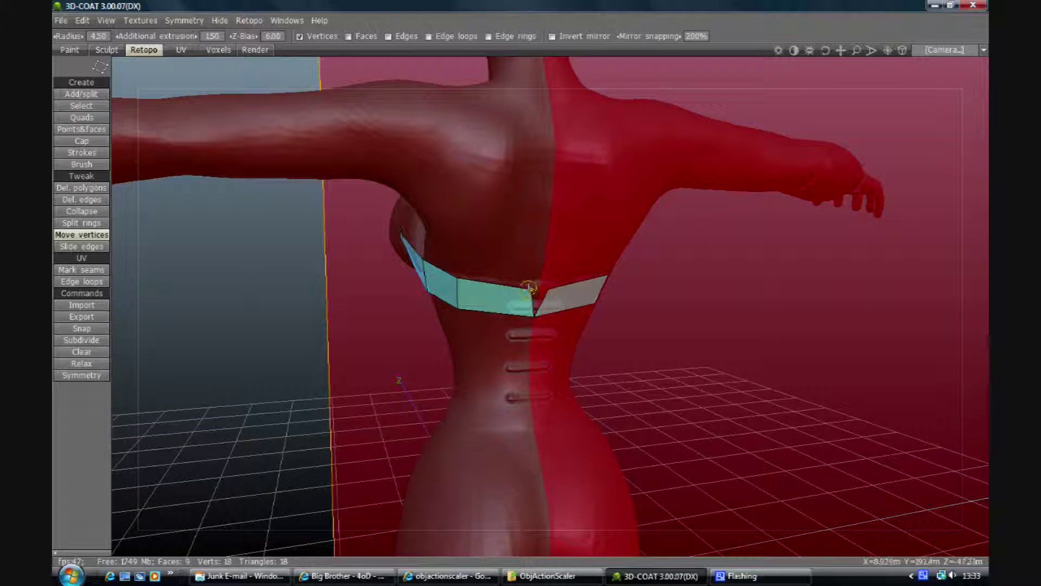
{"action": "left_click_drag", "start_coordinate": [533, 290], "coordinate": [539, 288]}
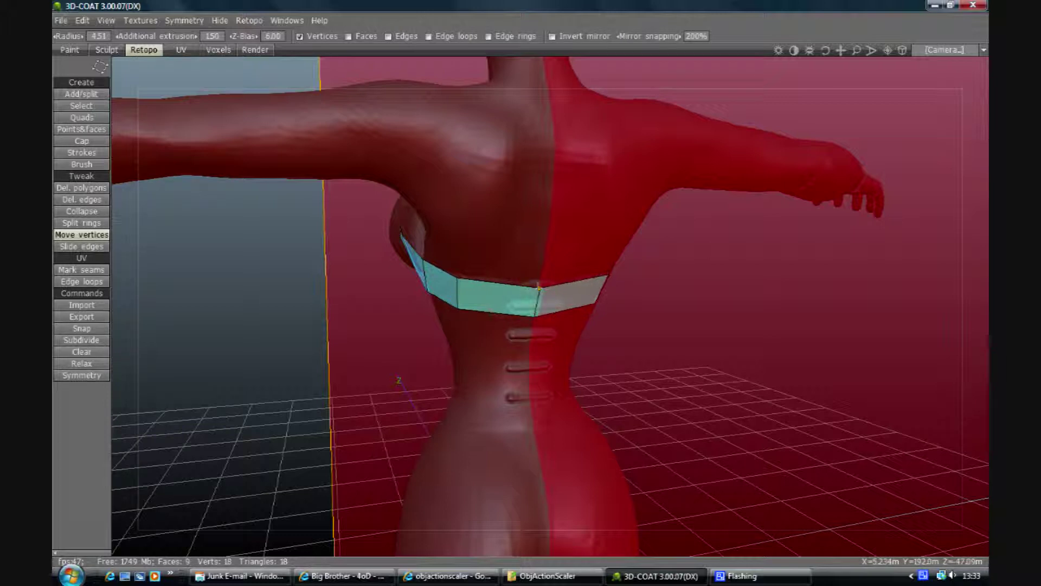
{"action": "left_click", "coordinate": [94, 223]}
{"action": "left_click", "coordinate": [494, 302]}
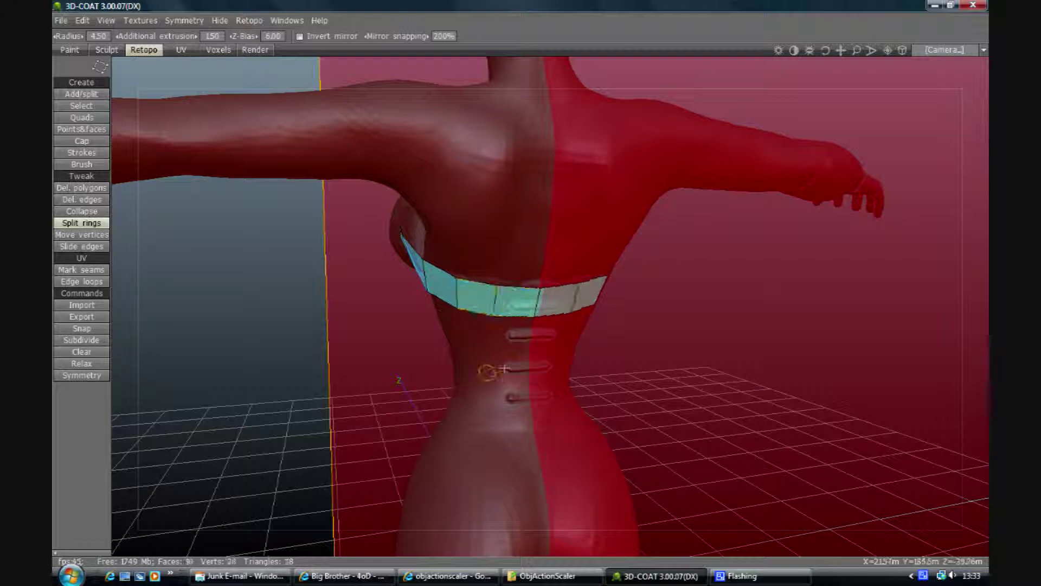
Step: With Points&faces, add a point below the band at the side of the ribs and fill the next quad of the lower row
{"action": "left_click_drag", "start_coordinate": [822, 51], "coordinate": [827, 57]}
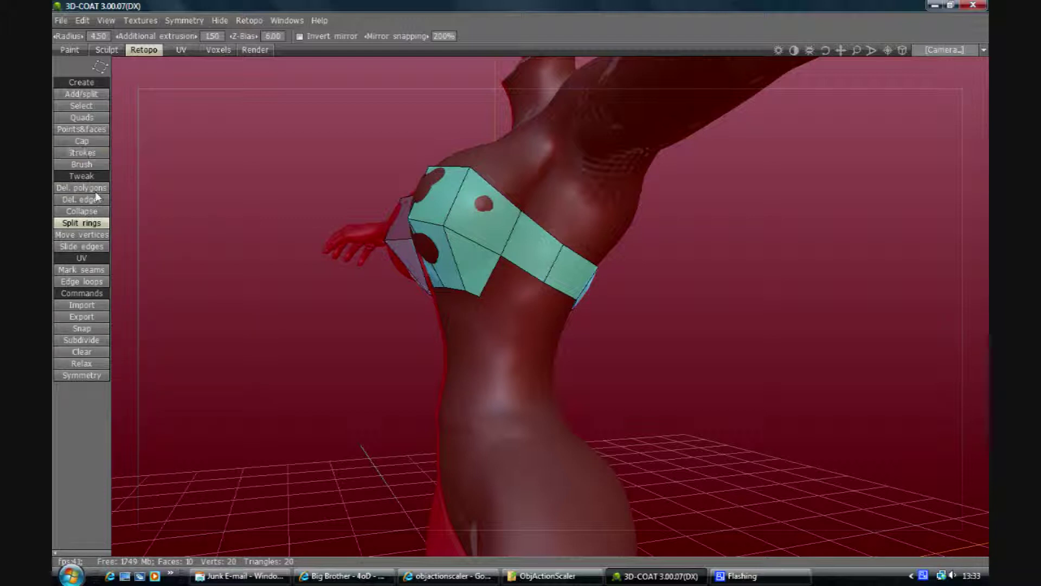
{"action": "left_click", "coordinate": [81, 129]}
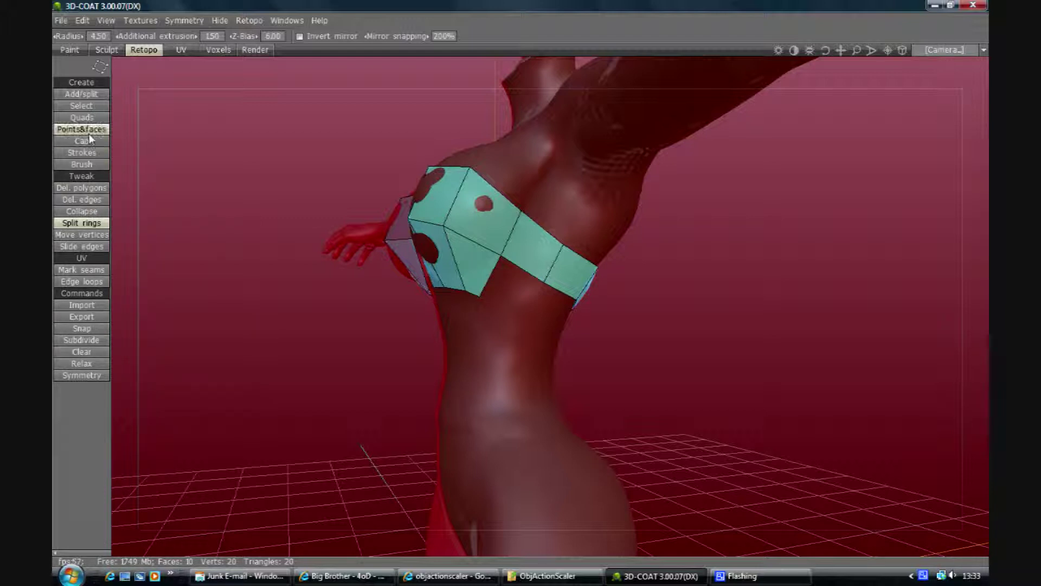
{"action": "left_click", "coordinate": [531, 309]}
{"action": "left_click", "coordinate": [518, 295]}
Step: Place two columns of points down the side of the waist, four in the front column and five in the back one
{"action": "left_click", "coordinate": [522, 346]}
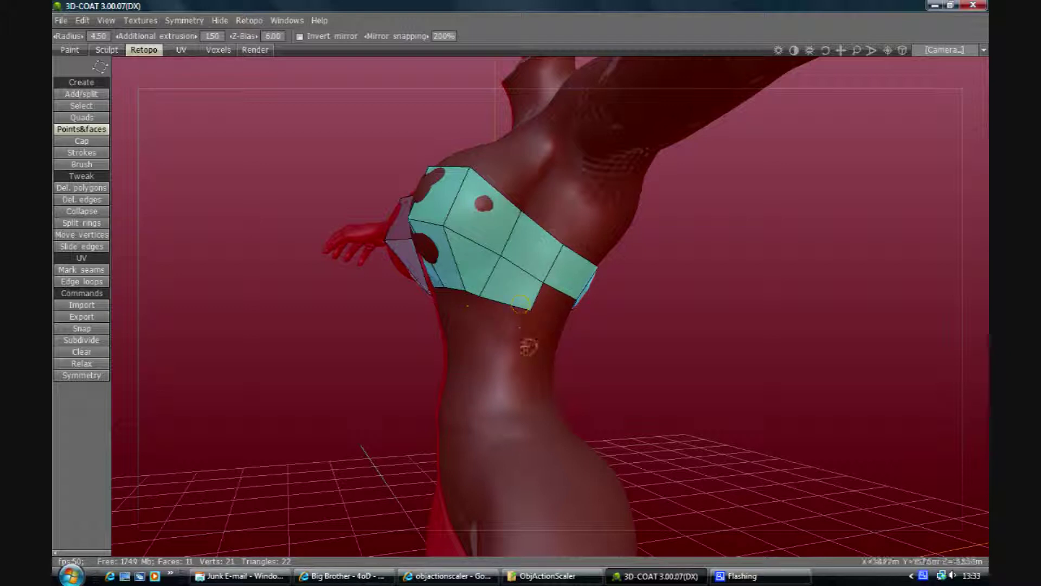
{"action": "left_click", "coordinate": [521, 385]}
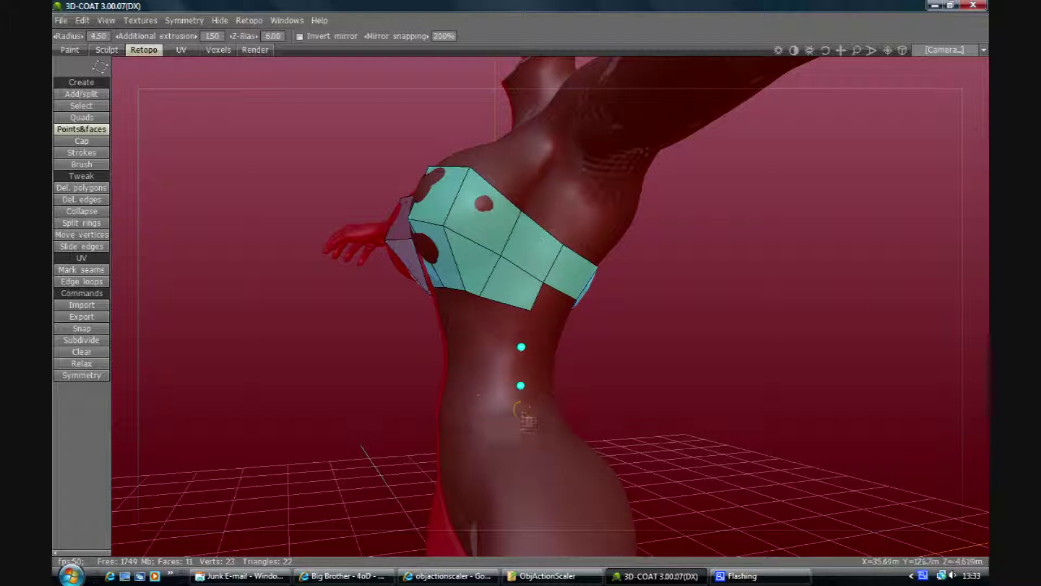
{"action": "left_click", "coordinate": [525, 412]}
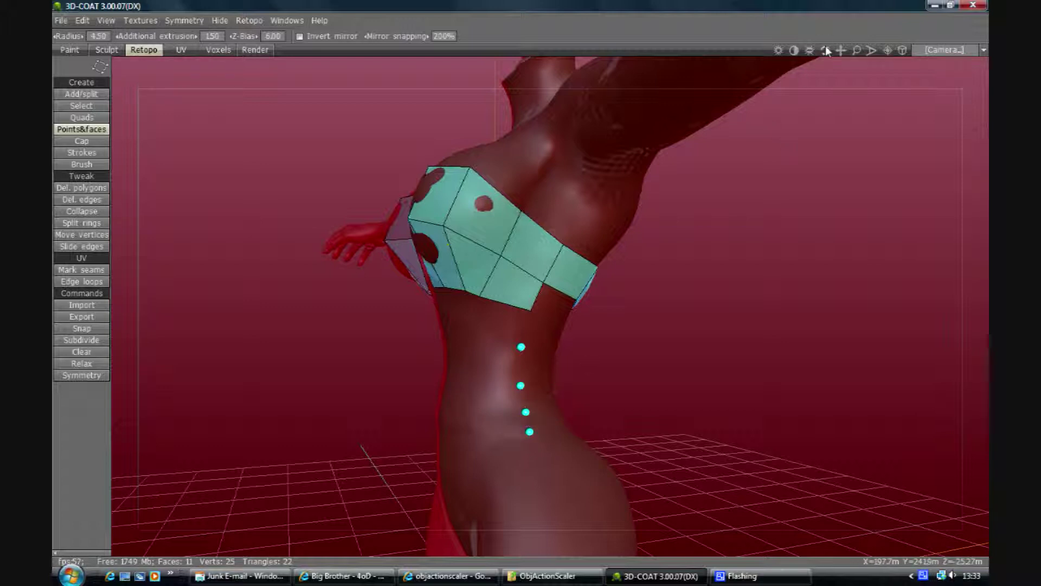
{"action": "left_click_drag", "start_coordinate": [826, 49], "coordinate": [824, 49]}
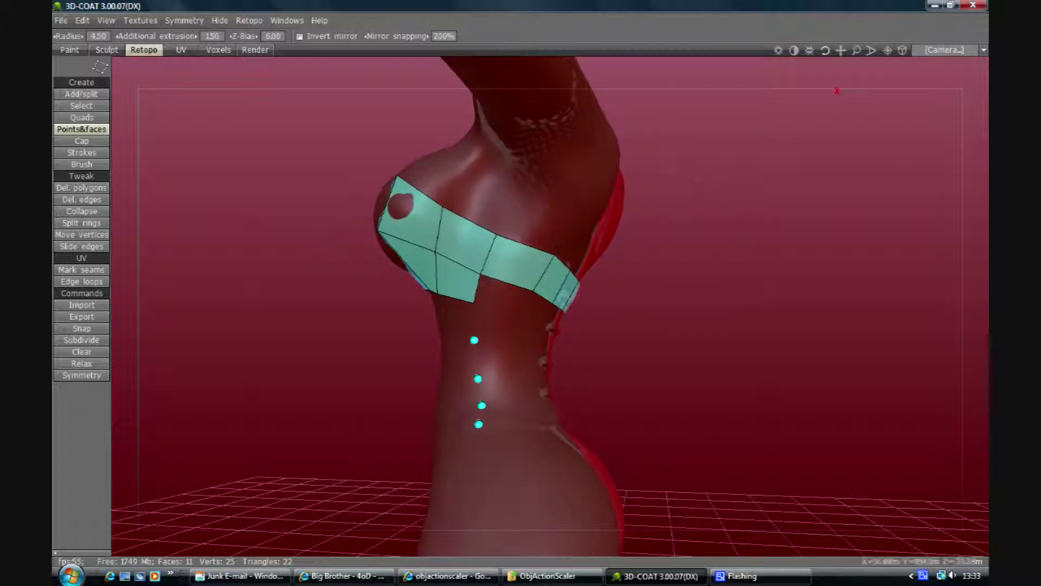
{"action": "left_click", "coordinate": [523, 316]}
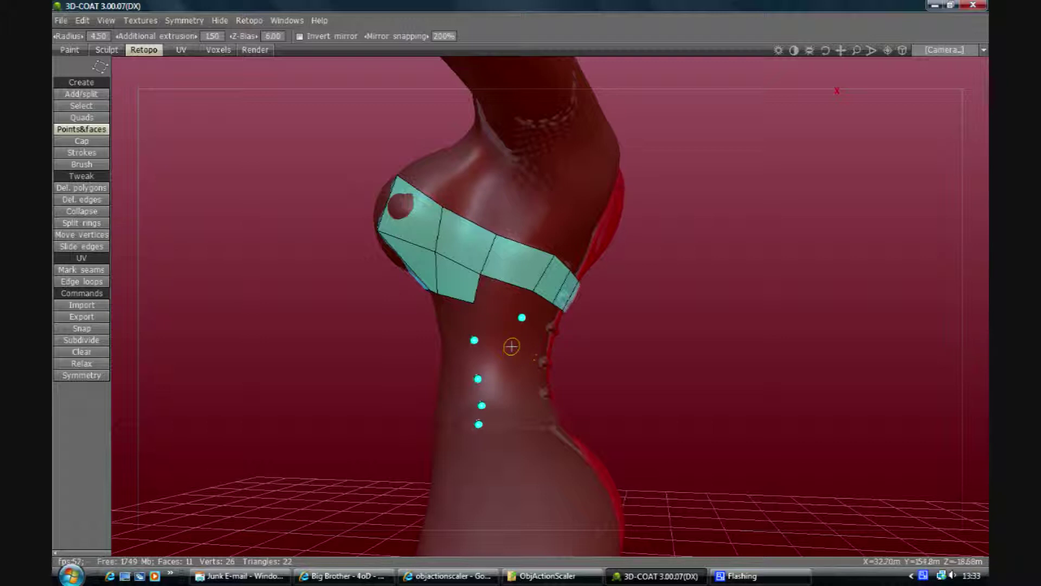
{"action": "left_click", "coordinate": [509, 404]}
Step: Fill the quads between the two point columns from the hip upward, joining the strip to the chest band
{"action": "left_click", "coordinate": [495, 416]}
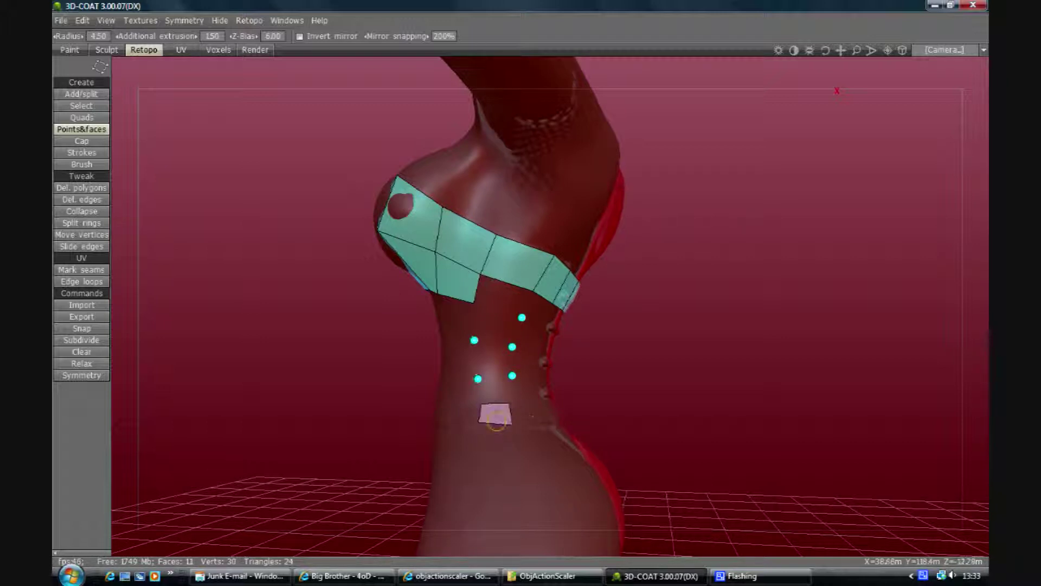
{"action": "left_click", "coordinate": [495, 390]}
{"action": "left_click", "coordinate": [494, 361]}
{"action": "left_click", "coordinate": [498, 327]}
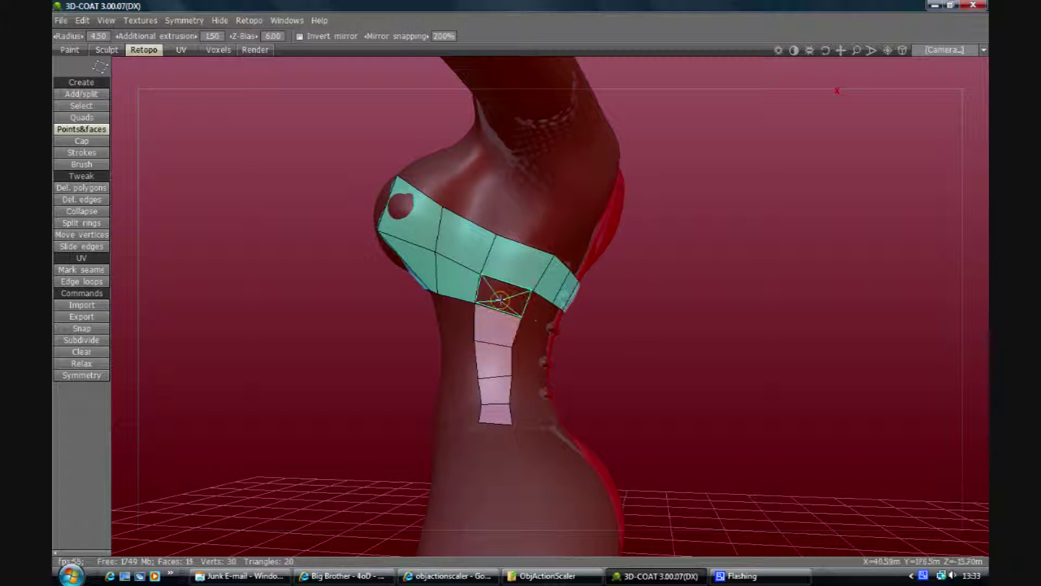
Step: With Move vertices, shift the bottom-row vertex below the outer part of the breast further outward along the ribs
{"action": "left_click_drag", "start_coordinate": [824, 51], "coordinate": [819, 51]}
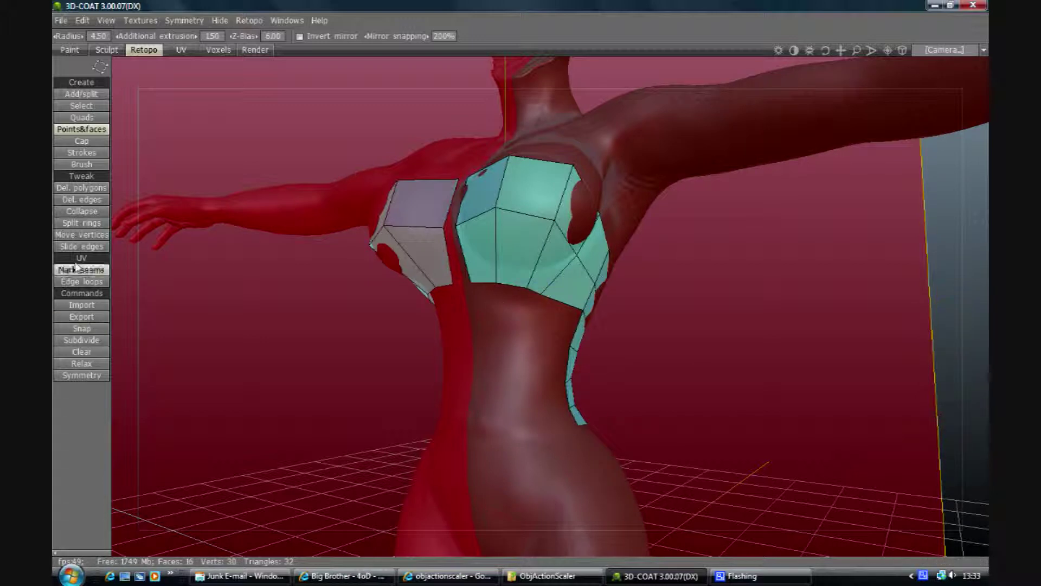
{"action": "left_click", "coordinate": [84, 238]}
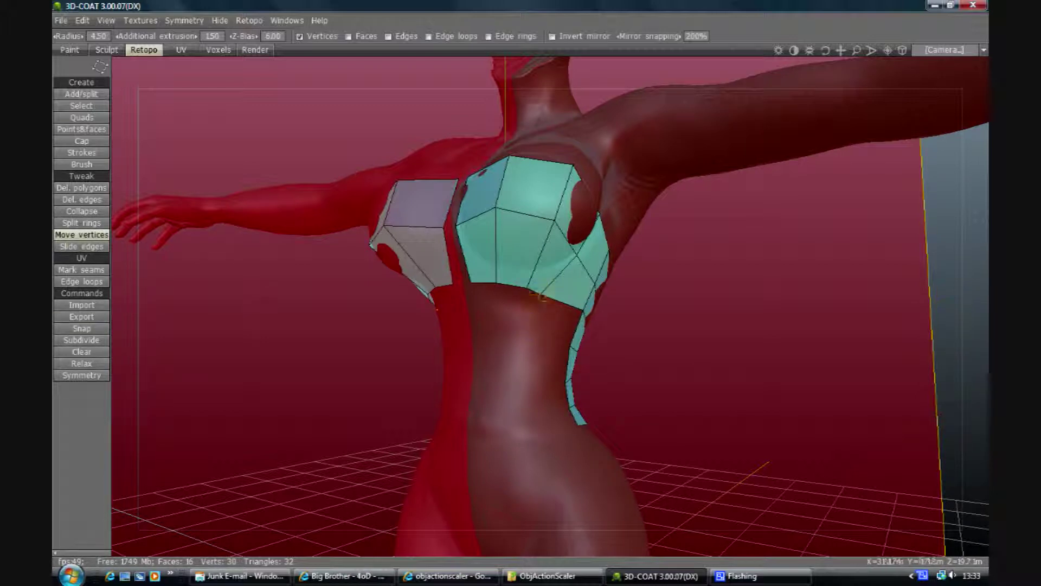
{"action": "left_click_drag", "start_coordinate": [542, 294], "coordinate": [551, 298]}
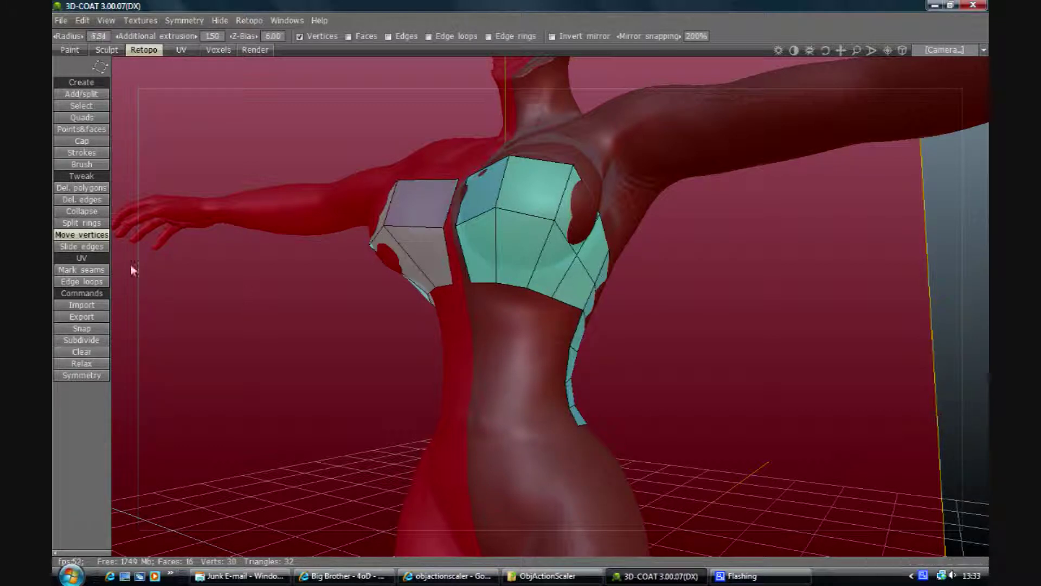
Step: With Points&faces, place a column of four points down the front of the waist, level with the side strip's rows
{"action": "left_click", "coordinate": [88, 130]}
{"action": "left_click", "coordinate": [539, 337]}
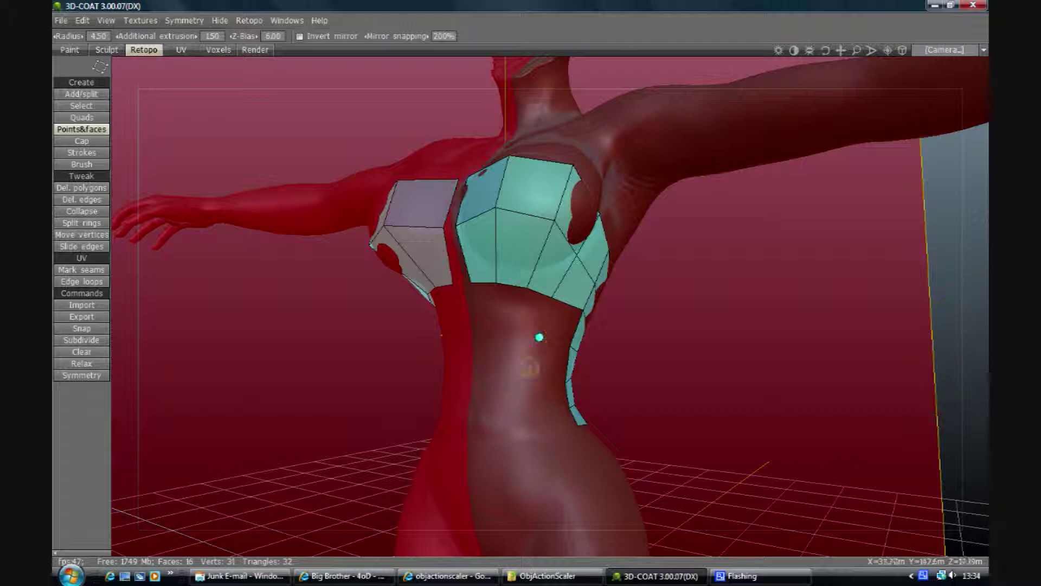
{"action": "left_click", "coordinate": [531, 377]}
{"action": "left_click", "coordinate": [535, 409]}
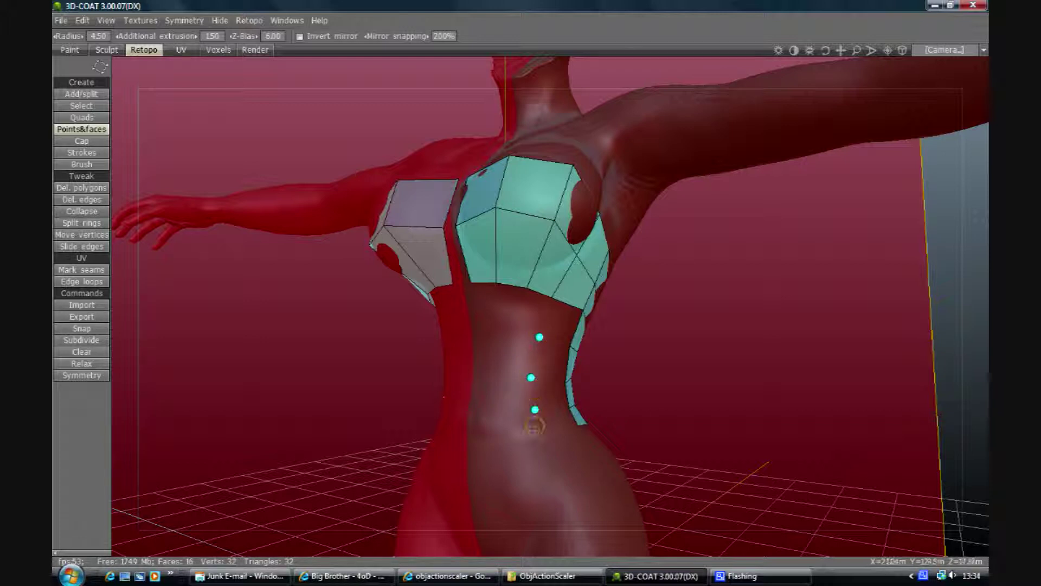
{"action": "left_click", "coordinate": [535, 431]}
Step: Fill the four quads between the new front column and the side strip, working up to the bottom of the breast patch
{"action": "right_click", "coordinate": [554, 419]}
{"action": "right_click", "coordinate": [551, 395]}
{"action": "right_click", "coordinate": [555, 366]}
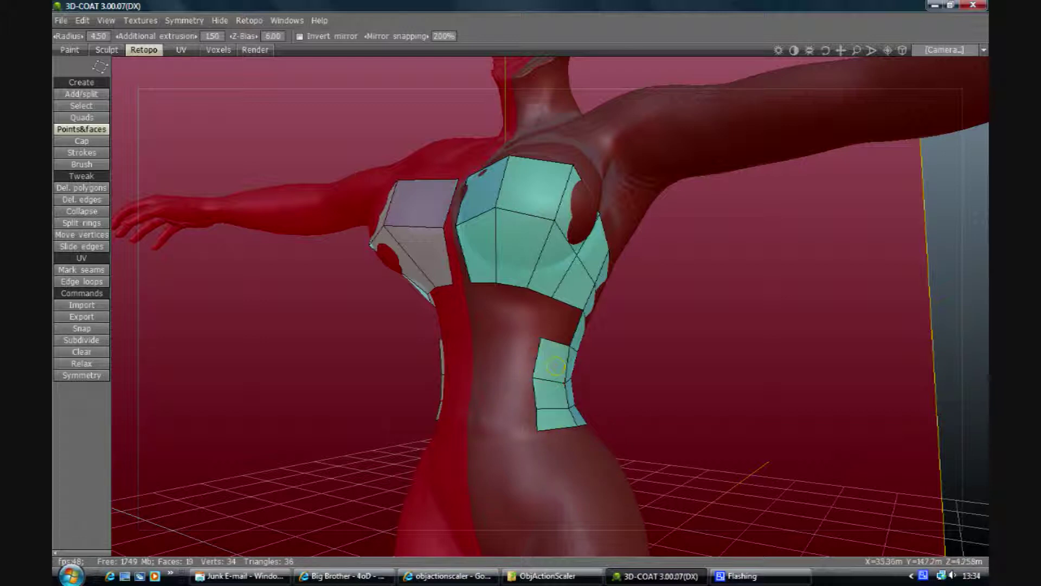
{"action": "left_click", "coordinate": [564, 326]}
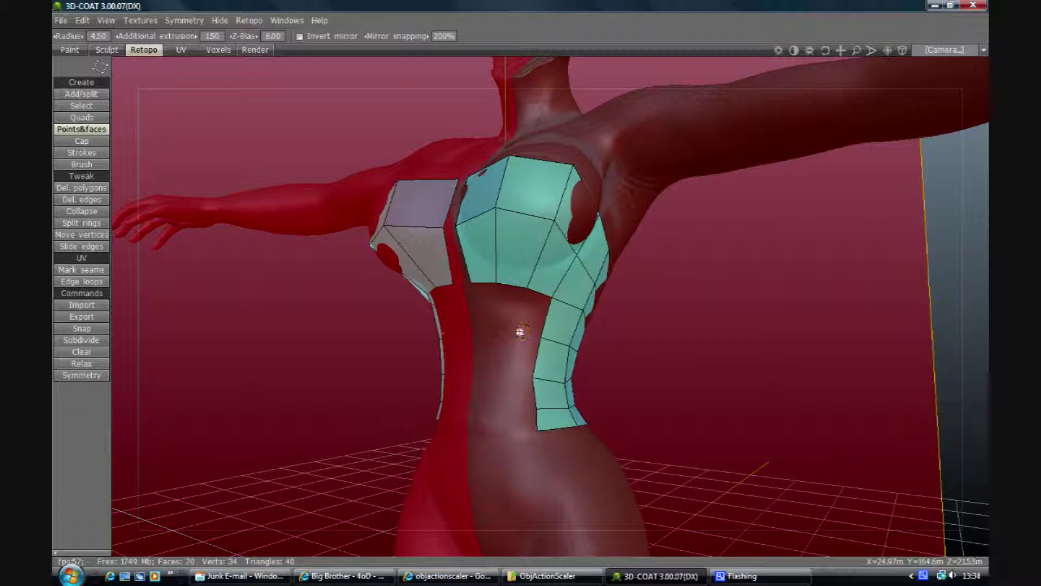
Step: Place three points across the upper abdomen to the centre line and fill the three quads beneath the breast patch
{"action": "left_click", "coordinate": [520, 332]}
{"action": "left_click", "coordinate": [497, 332]}
{"action": "left_click", "coordinate": [475, 332]}
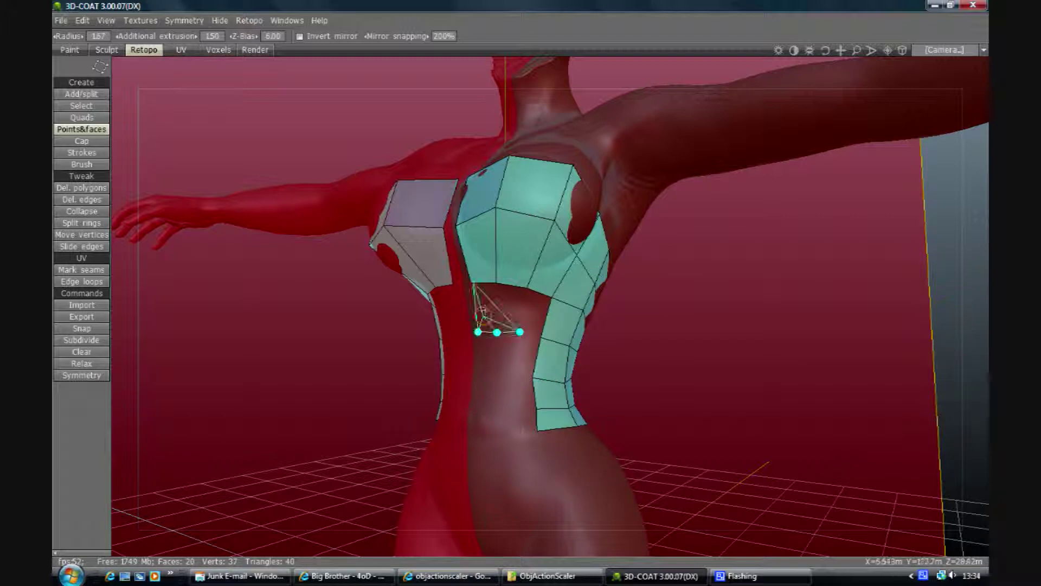
{"action": "left_click", "coordinate": [482, 308]}
{"action": "left_click", "coordinate": [509, 307]}
{"action": "left_click", "coordinate": [536, 310]}
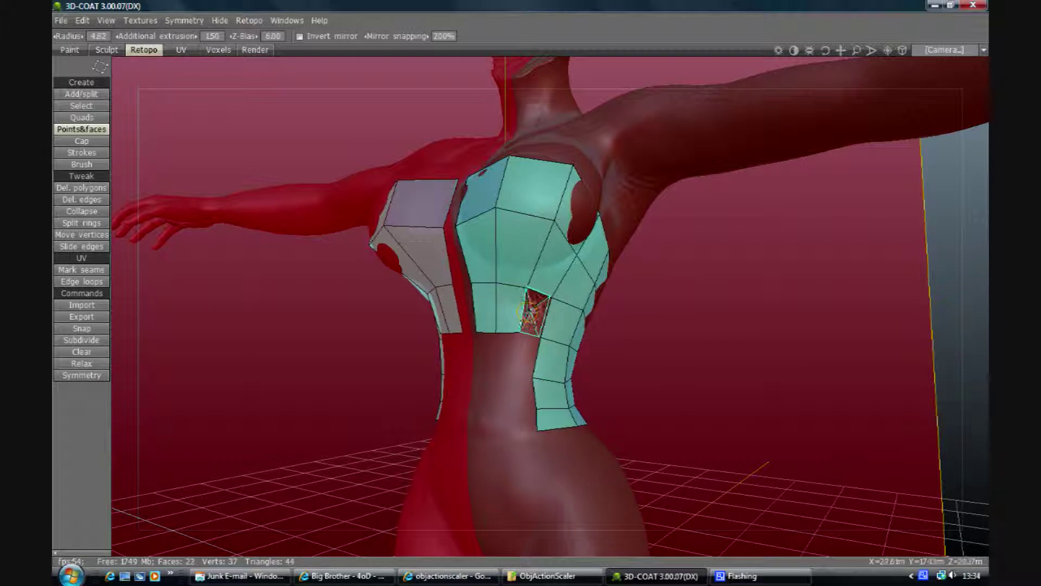
Step: Place a three-by-three grid of points on the abdomen between the centre line and the front column, level with its rows
{"action": "left_click", "coordinate": [513, 377]}
{"action": "left_click", "coordinate": [495, 376]}
{"action": "left_click", "coordinate": [475, 376]}
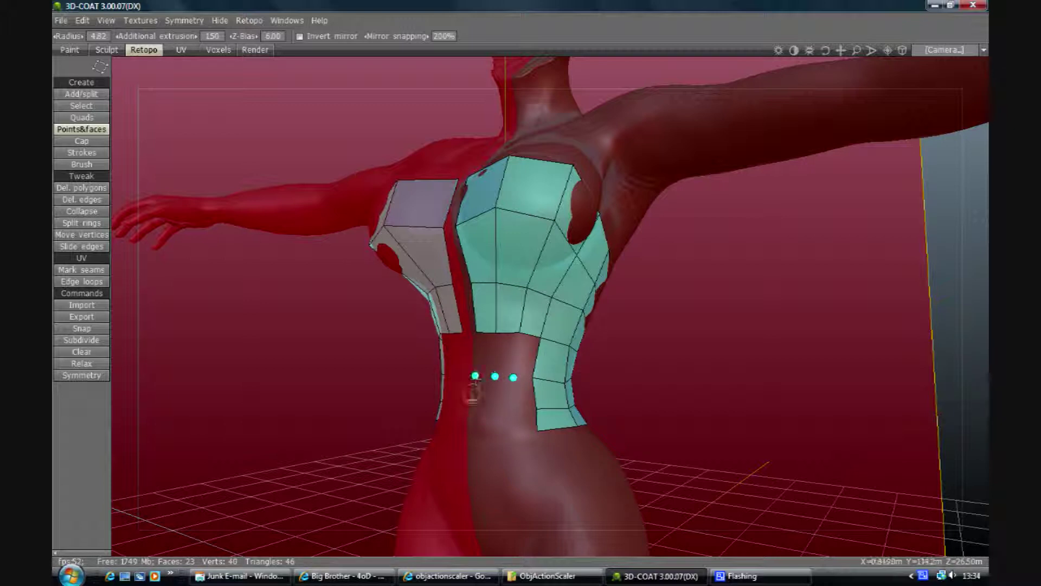
{"action": "left_click", "coordinate": [472, 404]}
{"action": "left_click", "coordinate": [493, 404]}
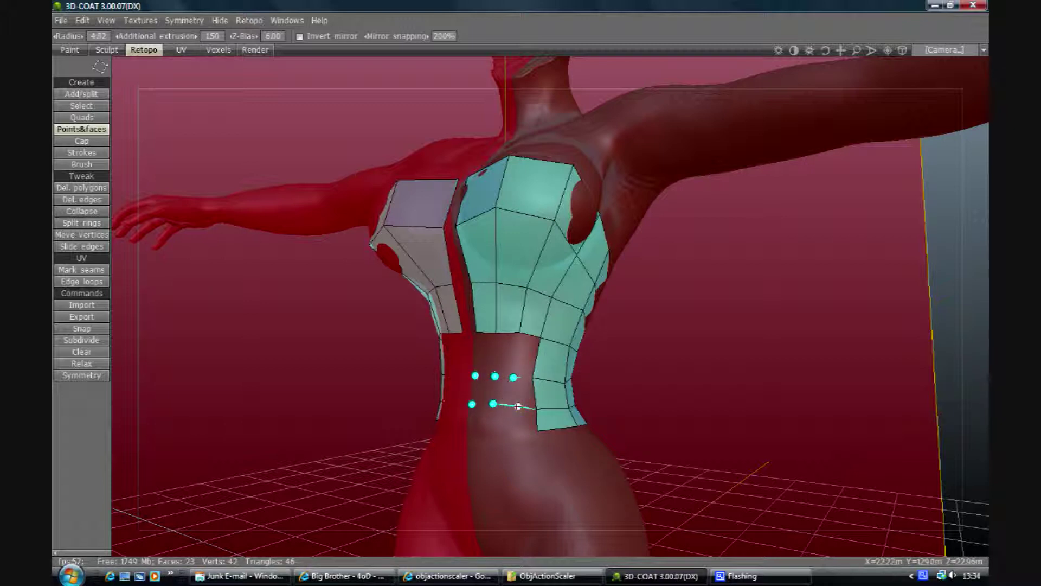
{"action": "left_click", "coordinate": [517, 406]}
{"action": "left_click", "coordinate": [519, 433]}
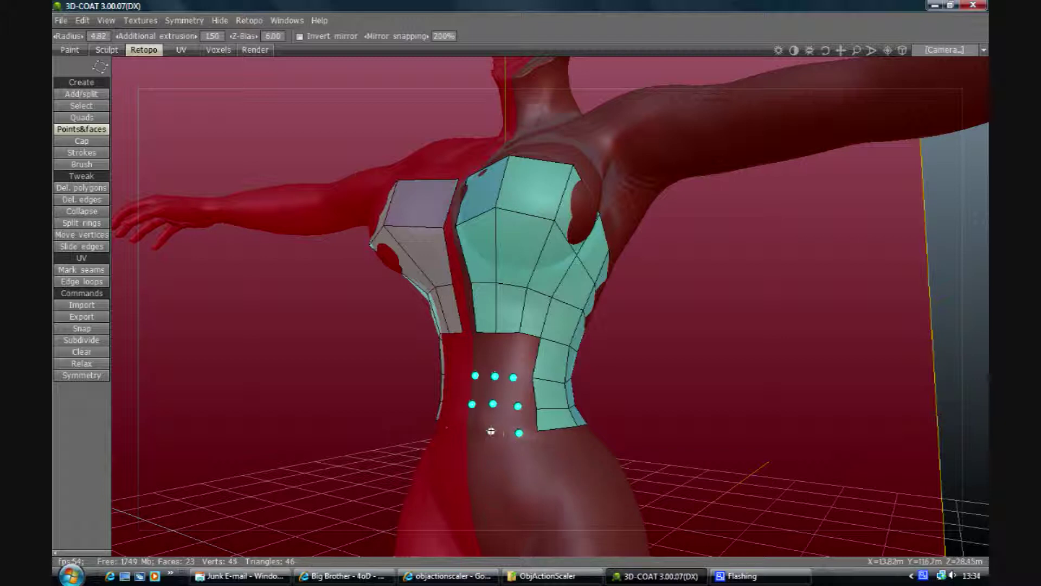
{"action": "left_click", "coordinate": [491, 431]}
{"action": "left_click", "coordinate": [470, 429]}
Step: Fill the nine abdomen quads between the centre line, the front waist column and the row beneath the breast patch
{"action": "right_click", "coordinate": [478, 416]}
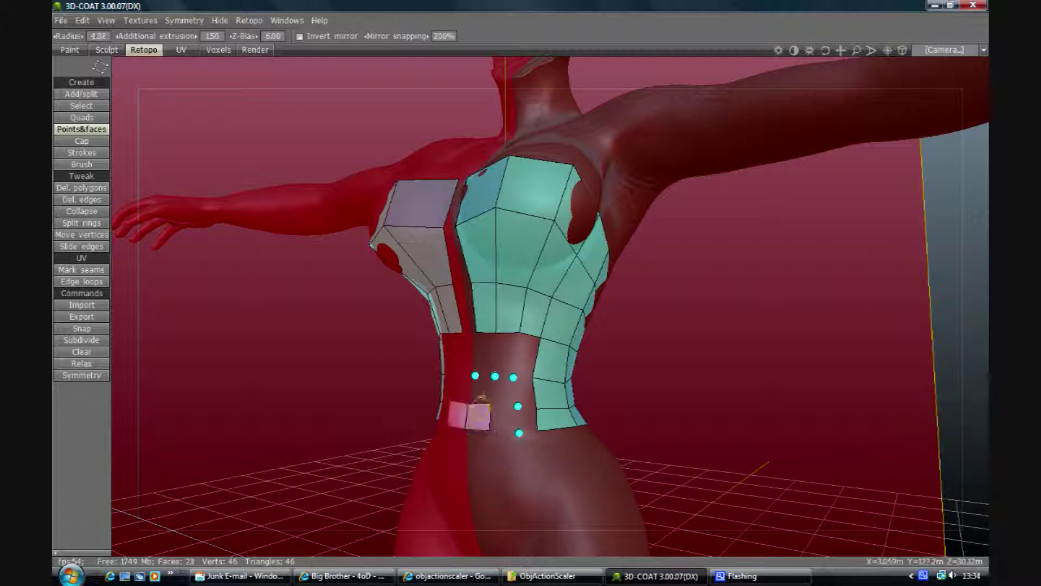
{"action": "right_click", "coordinate": [482, 391]}
{"action": "left_click", "coordinate": [503, 354]}
{"action": "left_click", "coordinate": [504, 390]}
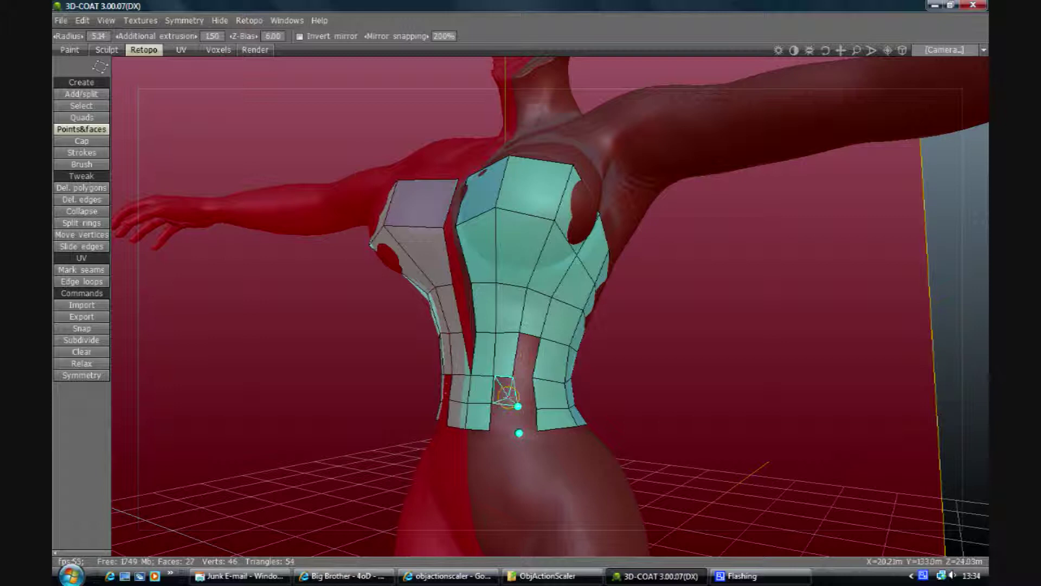
{"action": "left_click", "coordinate": [504, 418]}
{"action": "left_click", "coordinate": [522, 419]}
{"action": "left_click", "coordinate": [523, 393]}
{"action": "left_click", "coordinate": [525, 374]}
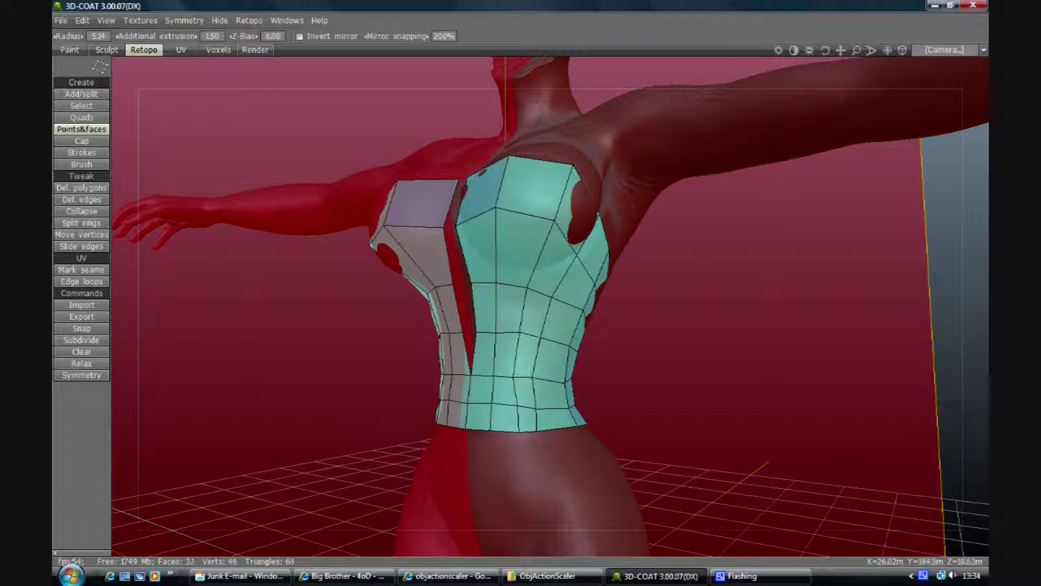
Step: Place a column of five points down the lower back beneath the back band, level with the side strip's rows
{"action": "left_click_drag", "start_coordinate": [796, 49], "coordinate": [809, 63]}
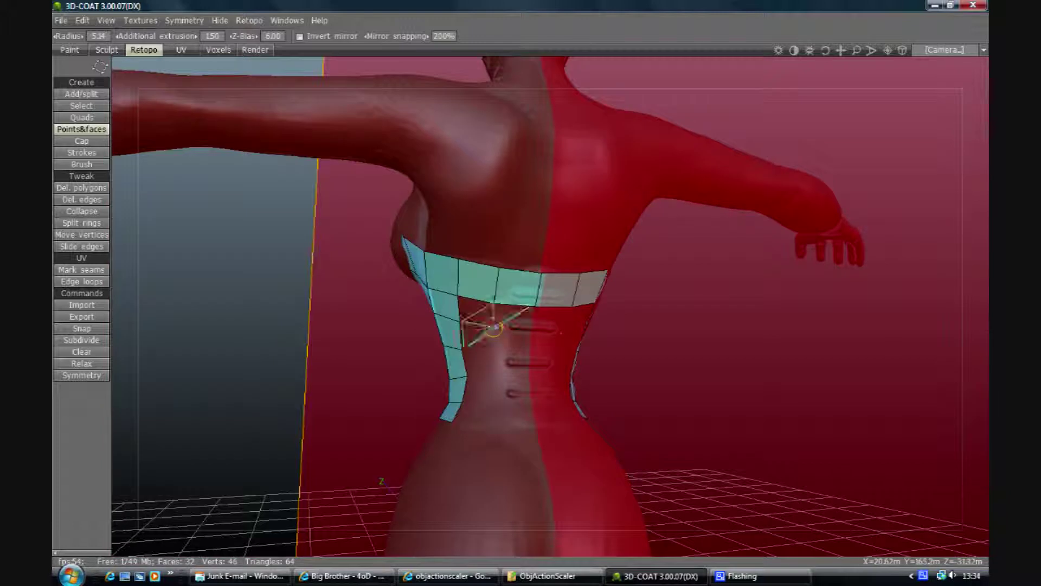
{"action": "left_click", "coordinate": [493, 327]}
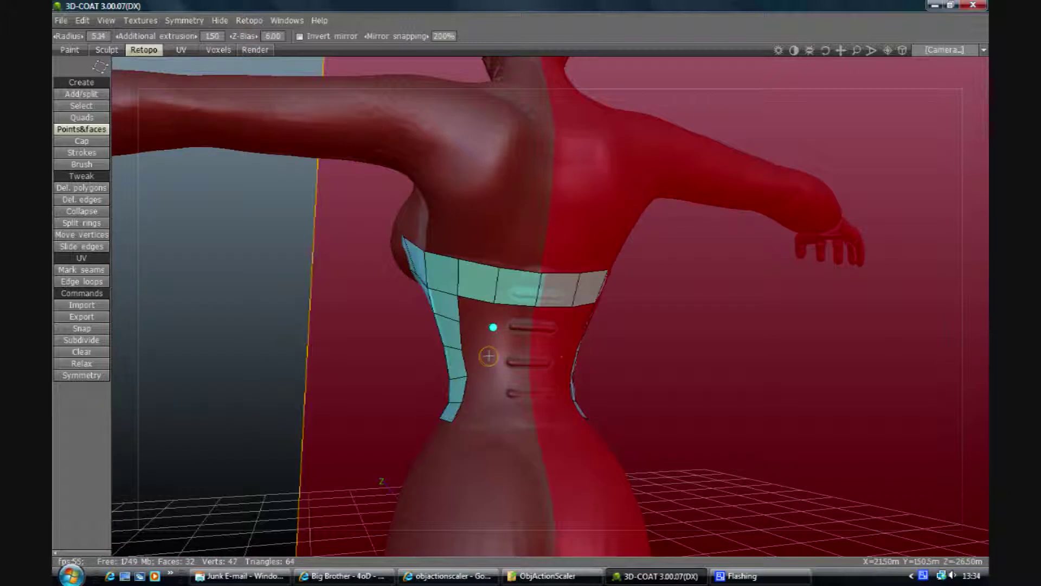
{"action": "left_click", "coordinate": [489, 355]}
{"action": "left_click", "coordinate": [488, 401]}
{"action": "left_click", "coordinate": [485, 423]}
Step: Fill the five quads between the side strip and the new back column, from the waist up to the back band
{"action": "right_click", "coordinate": [470, 410]}
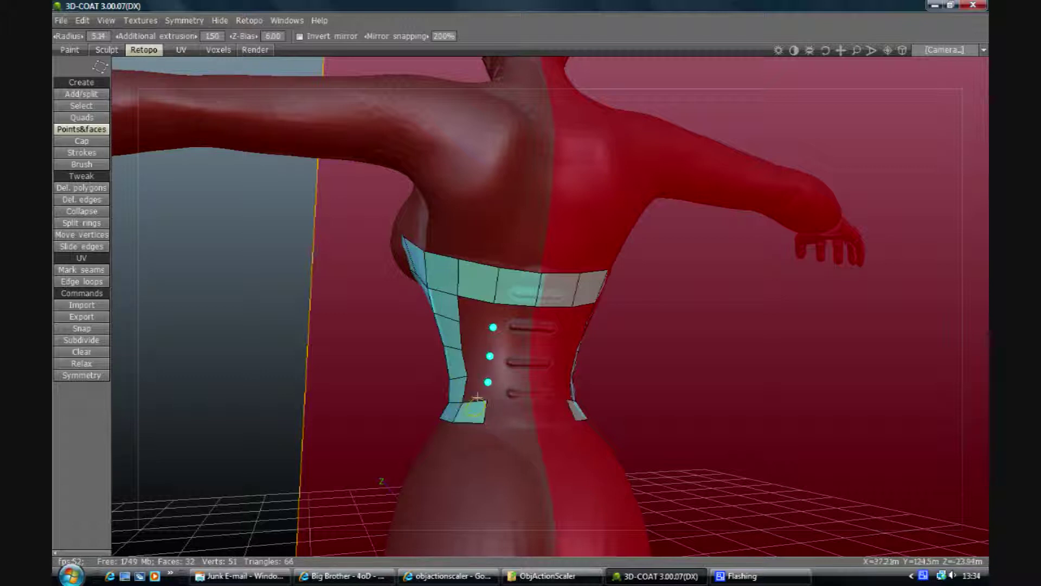
{"action": "right_click", "coordinate": [475, 389]}
{"action": "left_click", "coordinate": [476, 365]}
{"action": "left_click", "coordinate": [477, 339]}
{"action": "left_click", "coordinate": [476, 313]}
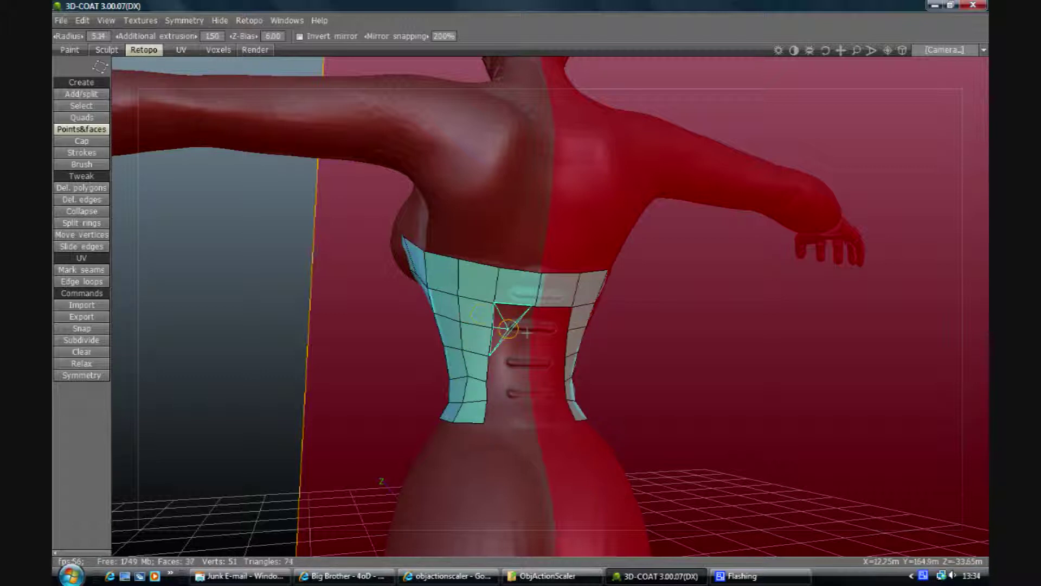
Step: Place five points down the spine's centre line and fill the five quads between them and the back column
{"action": "left_click", "coordinate": [531, 328]}
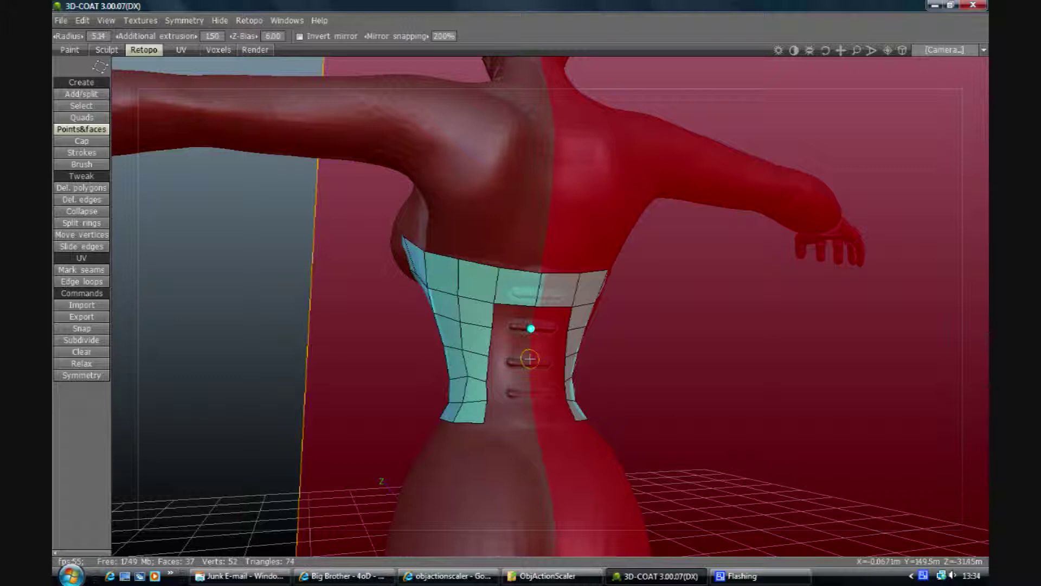
{"action": "left_click", "coordinate": [529, 356]}
{"action": "left_click", "coordinate": [527, 385]}
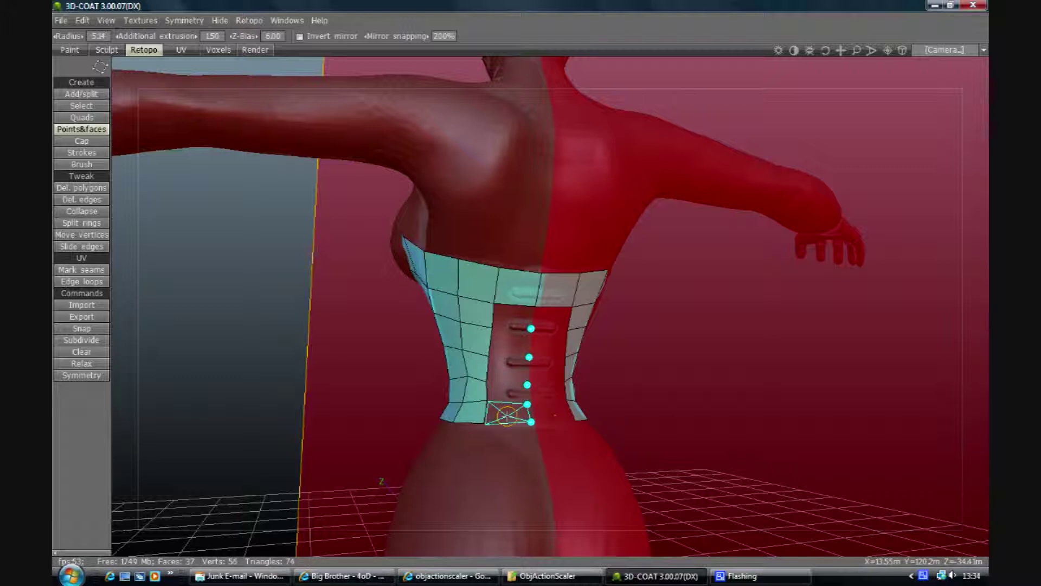
{"action": "left_click", "coordinate": [505, 394]}
{"action": "left_click", "coordinate": [507, 370]}
{"action": "left_click", "coordinate": [508, 342]}
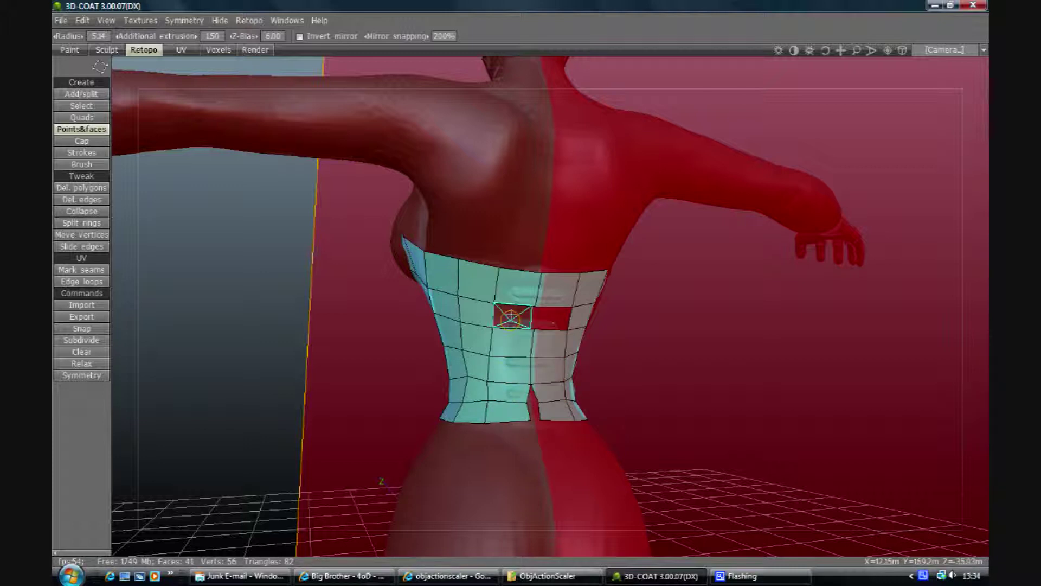
{"action": "left_click", "coordinate": [508, 314]}
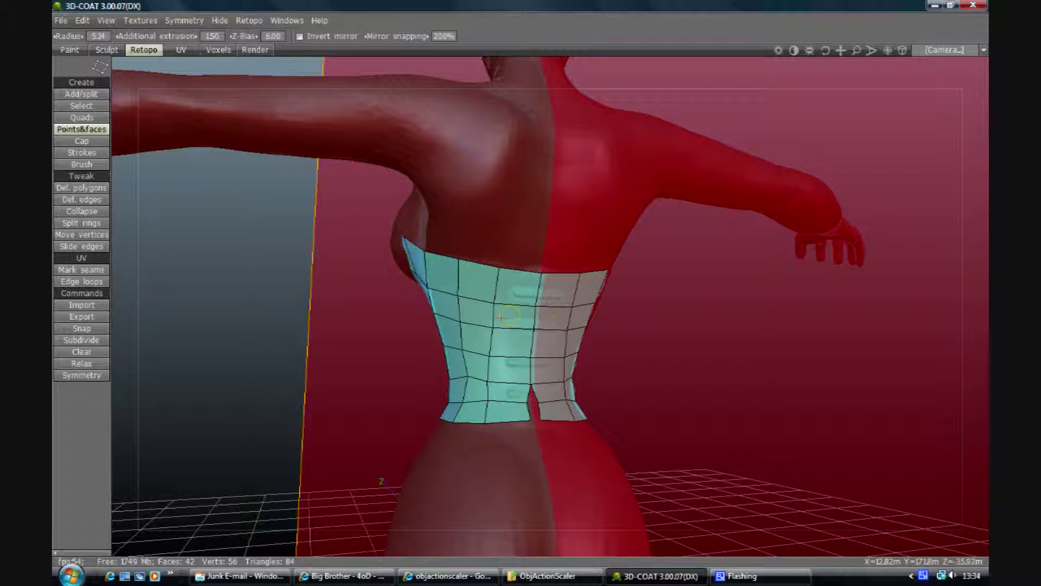
Step: With Move vertices, pull the stray lower-back and front centre vertices onto the symmetry plane to close both seam gaps
{"action": "left_click", "coordinate": [81, 234]}
{"action": "left_click_drag", "start_coordinate": [521, 410], "coordinate": [536, 421]}
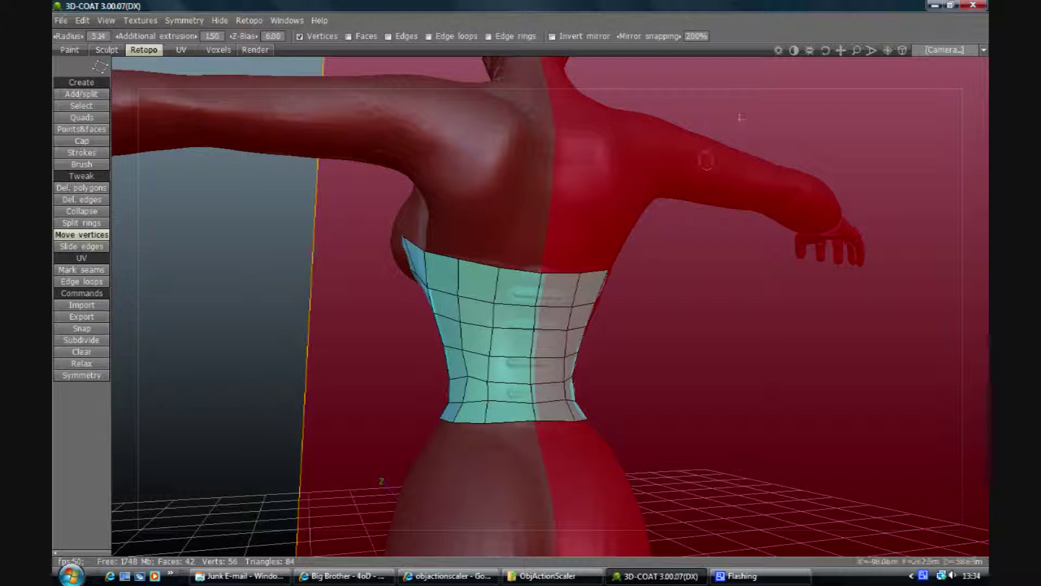
{"action": "left_click_drag", "start_coordinate": [818, 57], "coordinate": [815, 68]}
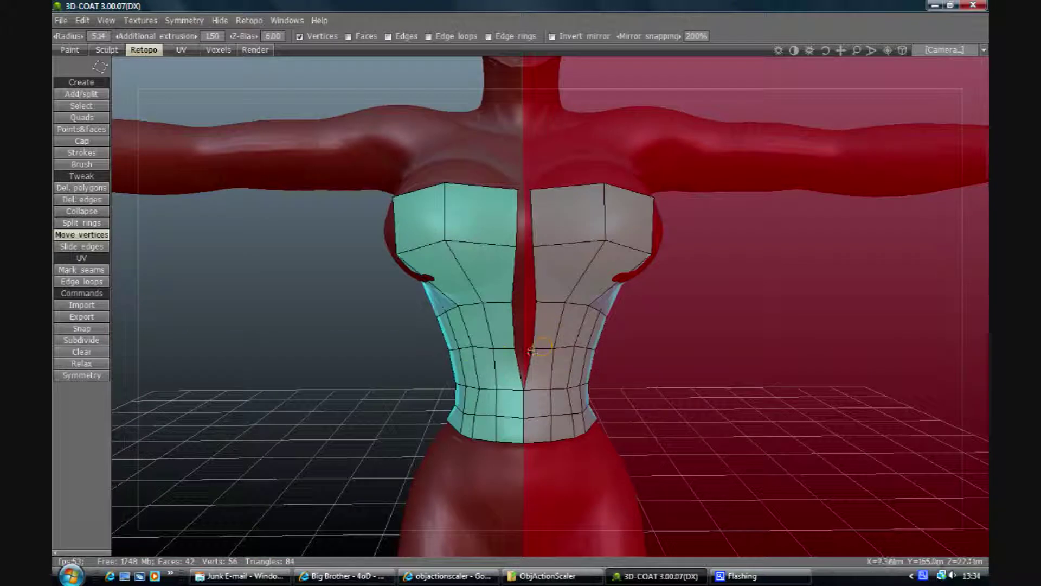
{"action": "left_click_drag", "start_coordinate": [532, 350], "coordinate": [525, 352]}
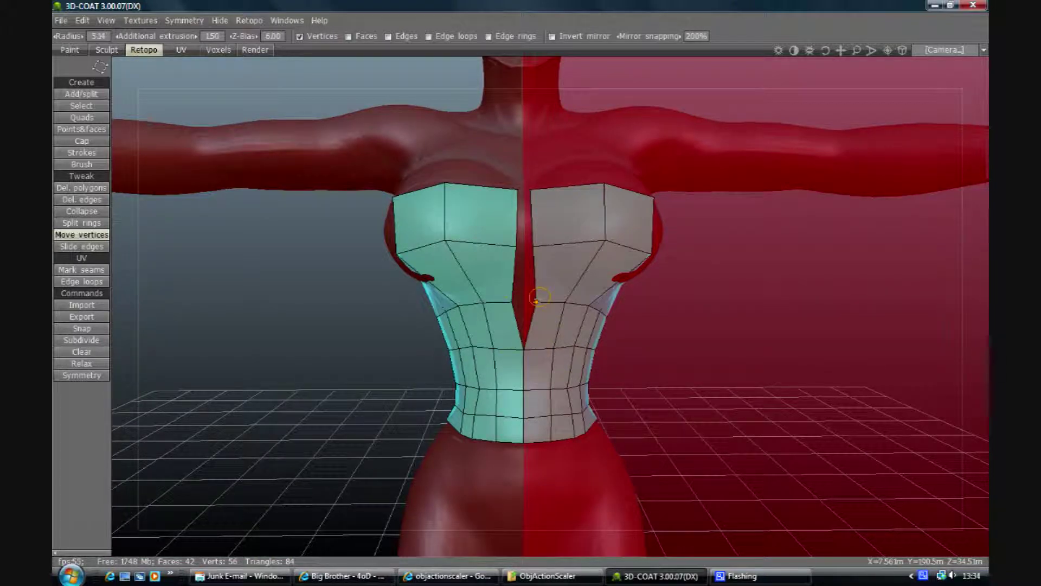
{"action": "left_click_drag", "start_coordinate": [537, 300], "coordinate": [523, 301]}
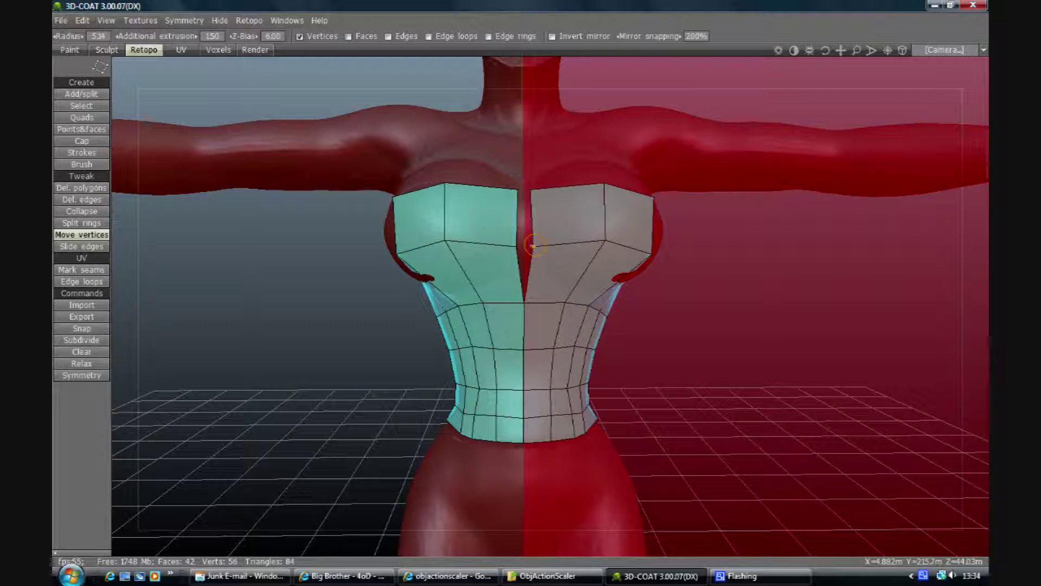
{"action": "left_click_drag", "start_coordinate": [531, 245], "coordinate": [525, 245]}
{"action": "left_click_drag", "start_coordinate": [531, 190], "coordinate": [523, 190]}
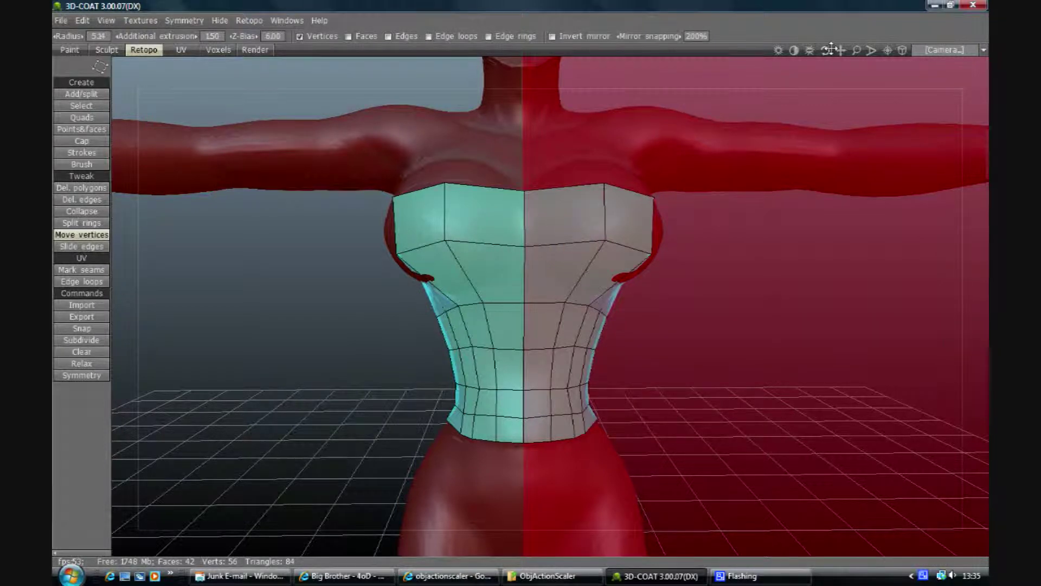
{"action": "left_click_drag", "start_coordinate": [830, 49], "coordinate": [830, 48]}
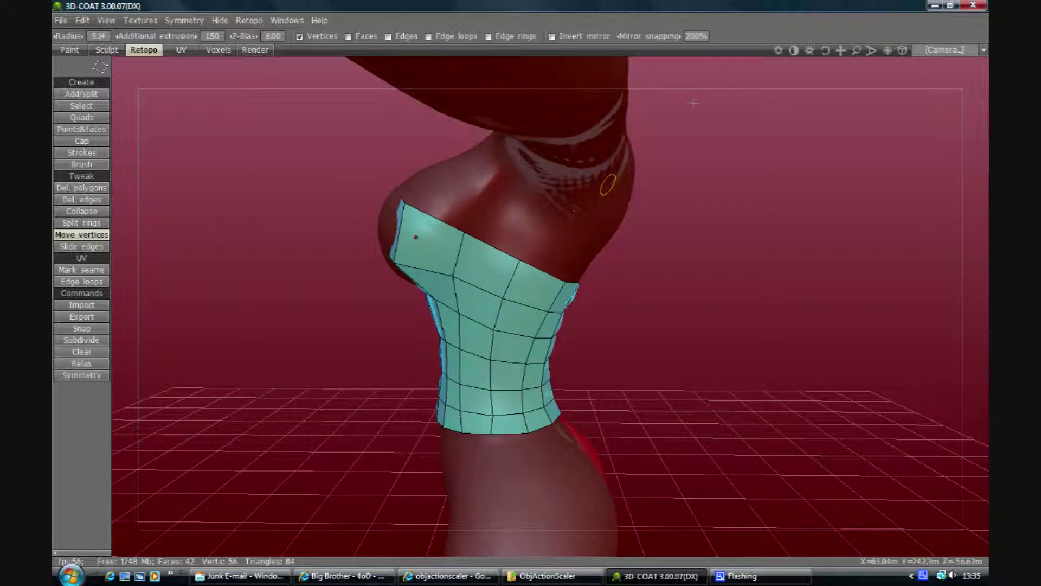
{"action": "mouse_move", "coordinate": [831, 53]}
{"action": "left_mouse_down"}
{"action": "mouse_move", "coordinate": [813, 52]}
{"action": "mouse_move", "coordinate": [825, 52]}
{"action": "left_mouse_up"}
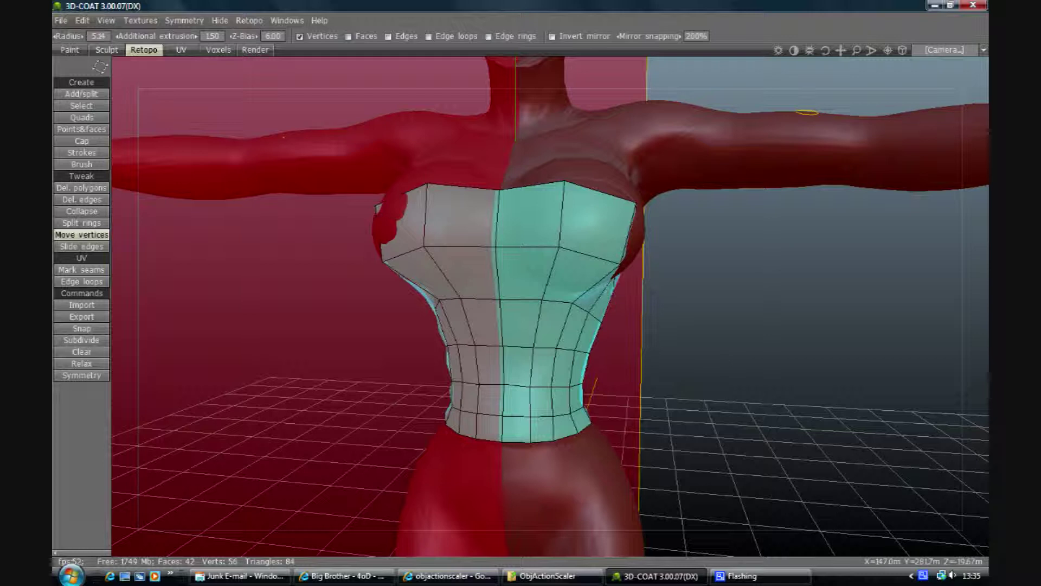
{"action": "left_click_drag", "start_coordinate": [826, 51], "coordinate": [825, 51]}
{"action": "right_click_drag", "start_coordinate": [407, 233], "coordinate": [386, 236]}
{"action": "left_click_drag", "start_coordinate": [825, 51], "coordinate": [826, 51]}
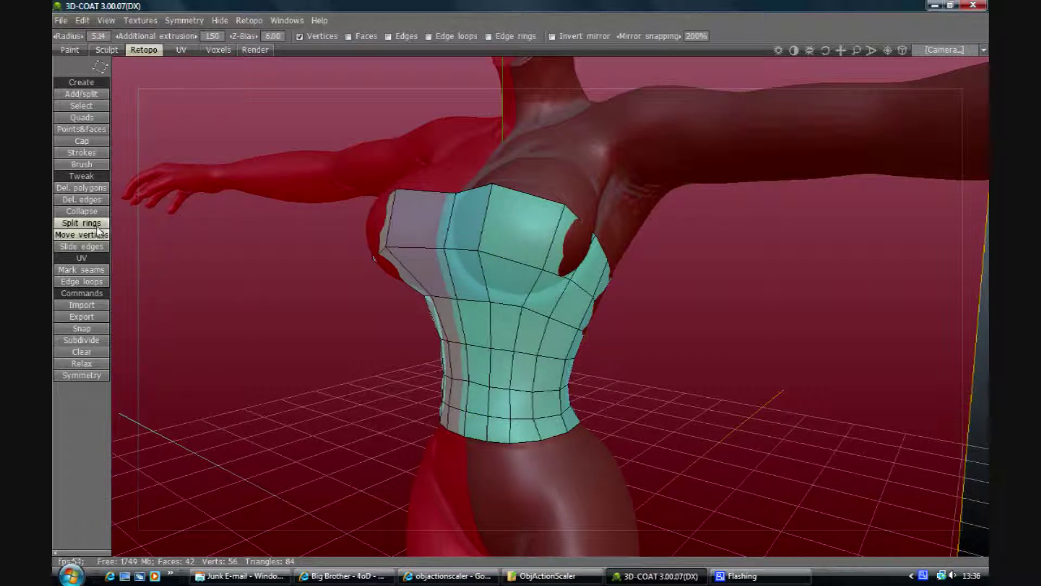
Step: With Add/split, cut zigzag diagonals through the quads beneath the breast, from the centre line around to the side below the armpit
{"action": "left_click", "coordinate": [94, 96]}
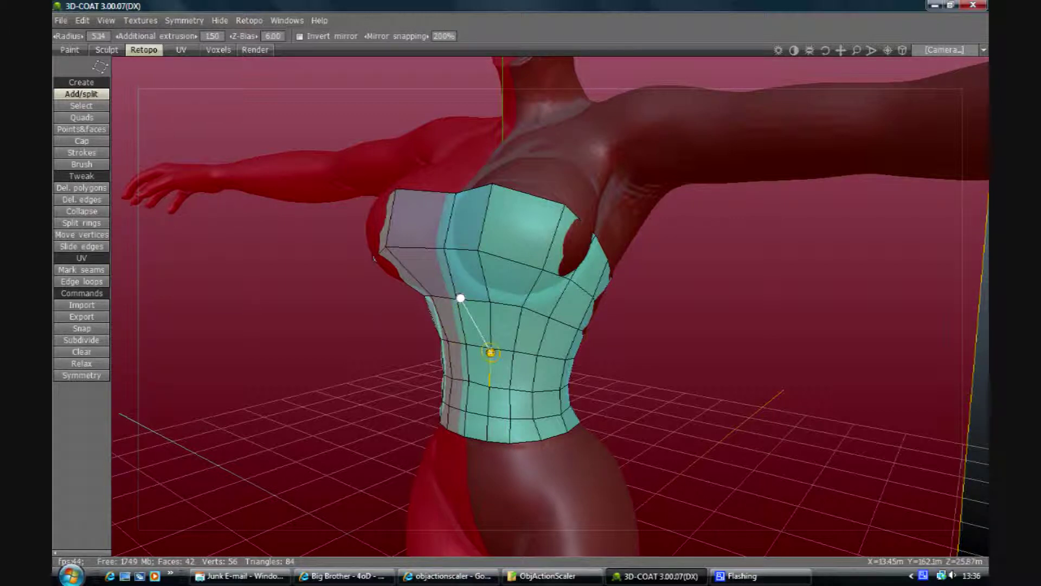
{"action": "left_click", "coordinate": [491, 347]}
{"action": "left_click", "coordinate": [520, 311]}
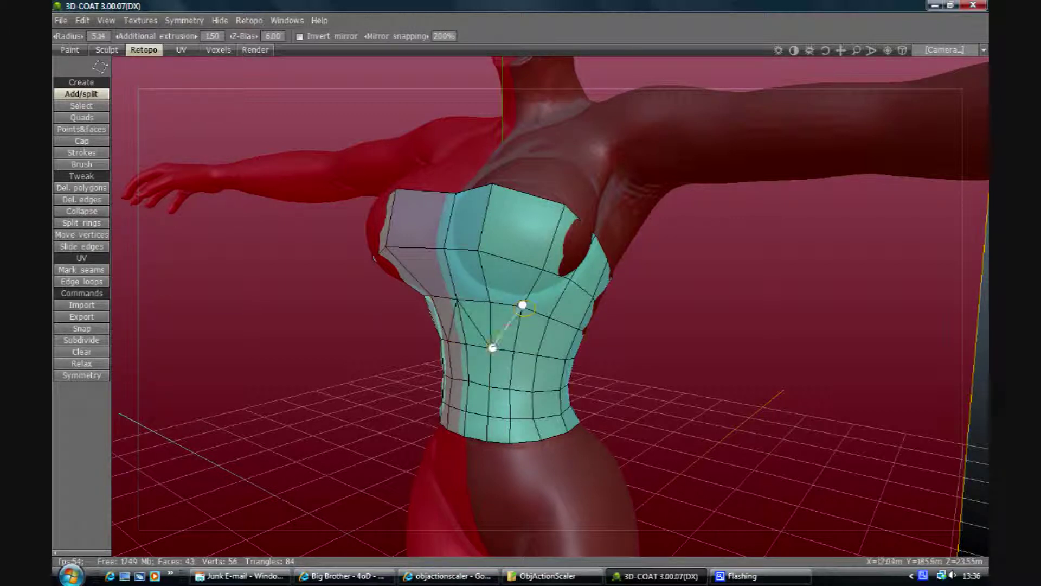
{"action": "left_click", "coordinate": [492, 347]}
{"action": "left_click", "coordinate": [523, 303]}
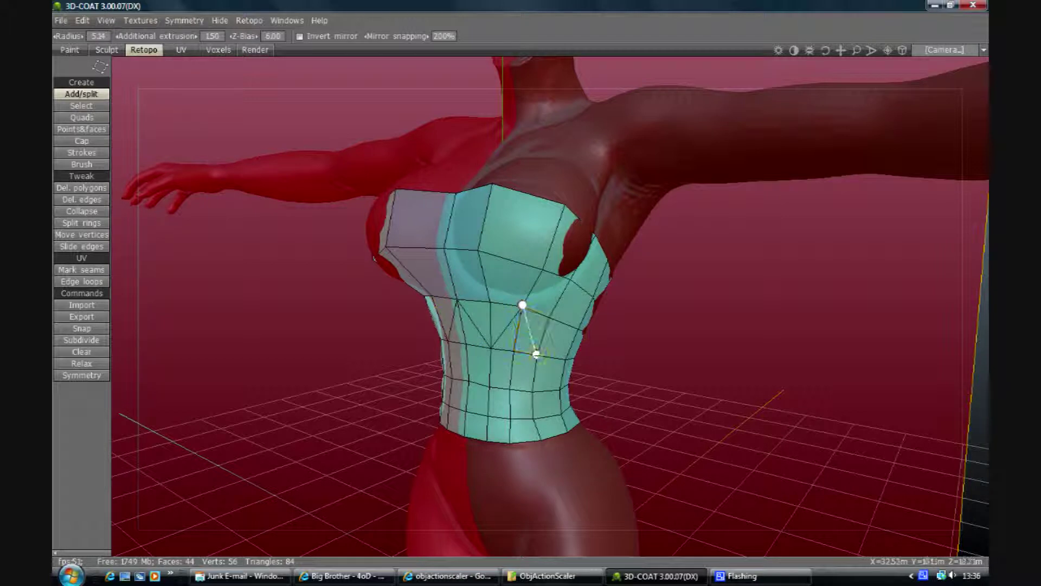
{"action": "left_click", "coordinate": [537, 354]}
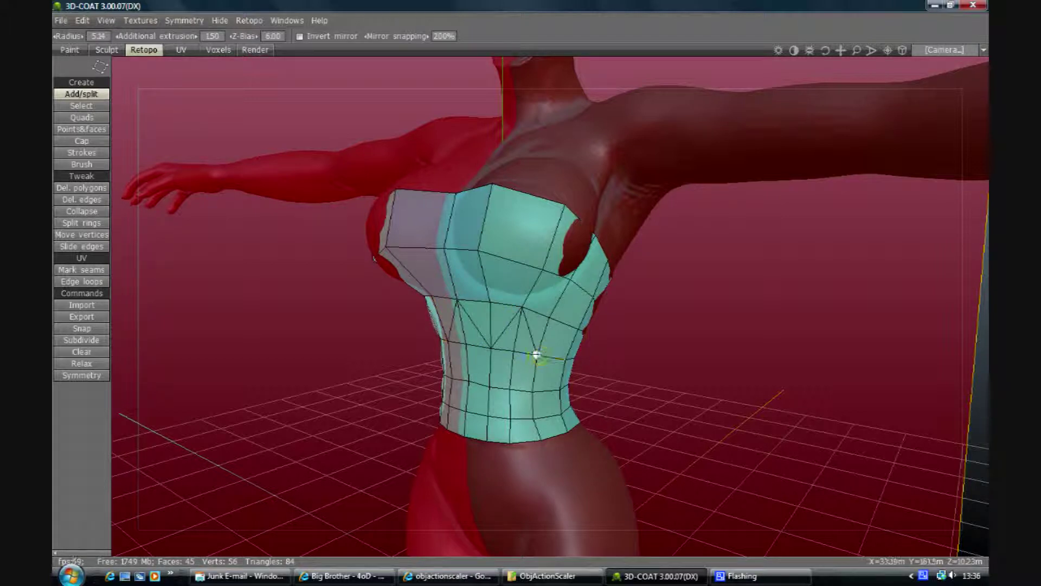
{"action": "left_click", "coordinate": [577, 328]}
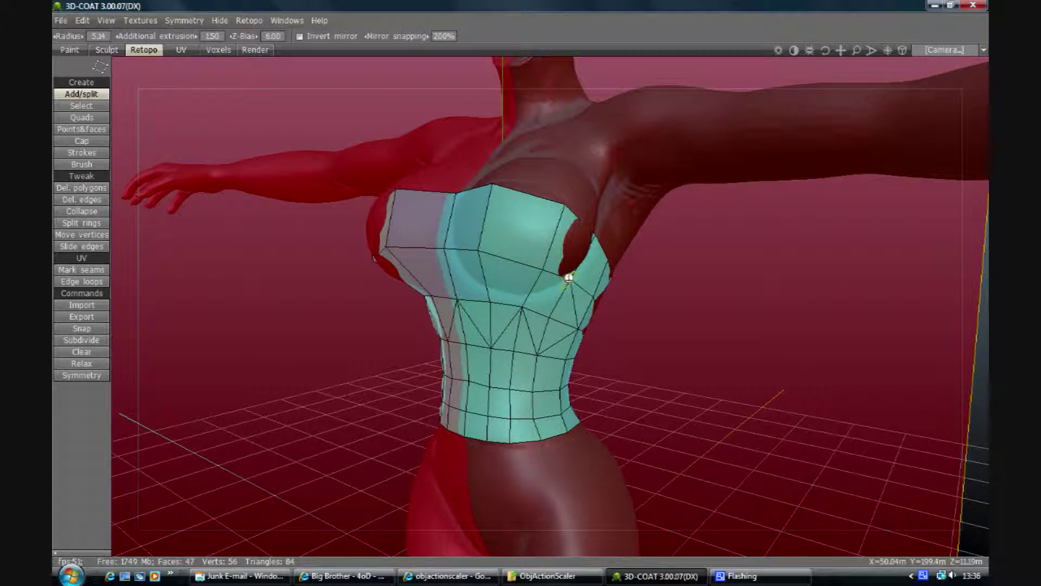
{"action": "left_click", "coordinate": [569, 277]}
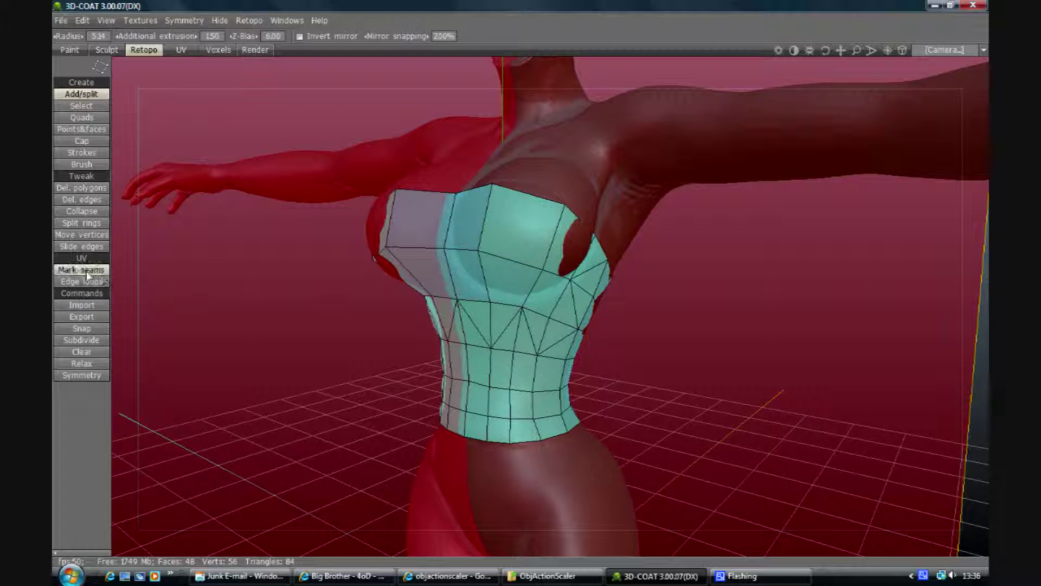
Step: With Split rings, add two horizontal rings and inner and outer vertical rings across the breast, plus a vertical ring down the rear side
{"action": "left_click", "coordinate": [84, 222]}
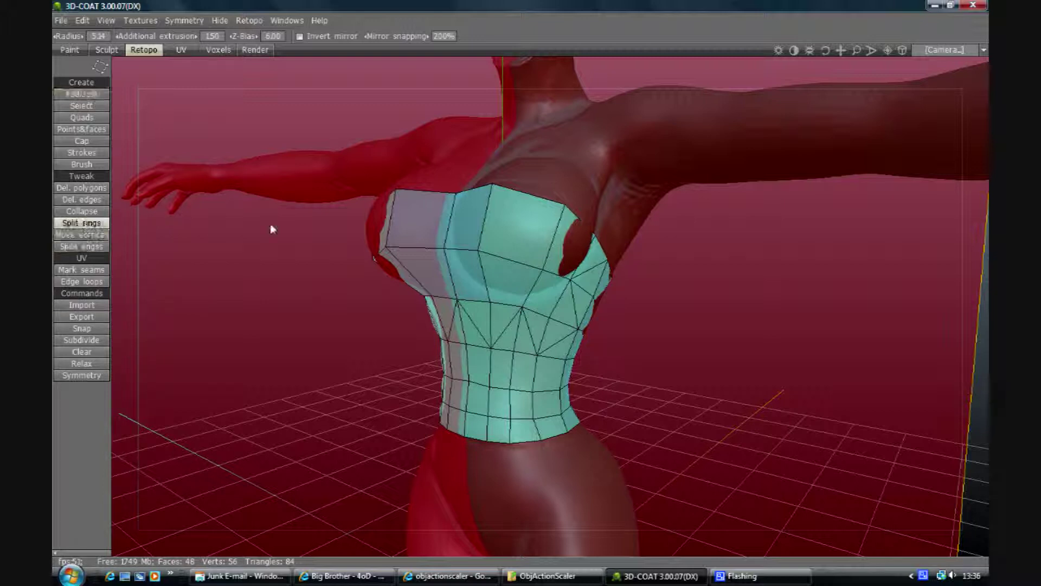
{"action": "left_click", "coordinate": [509, 227]}
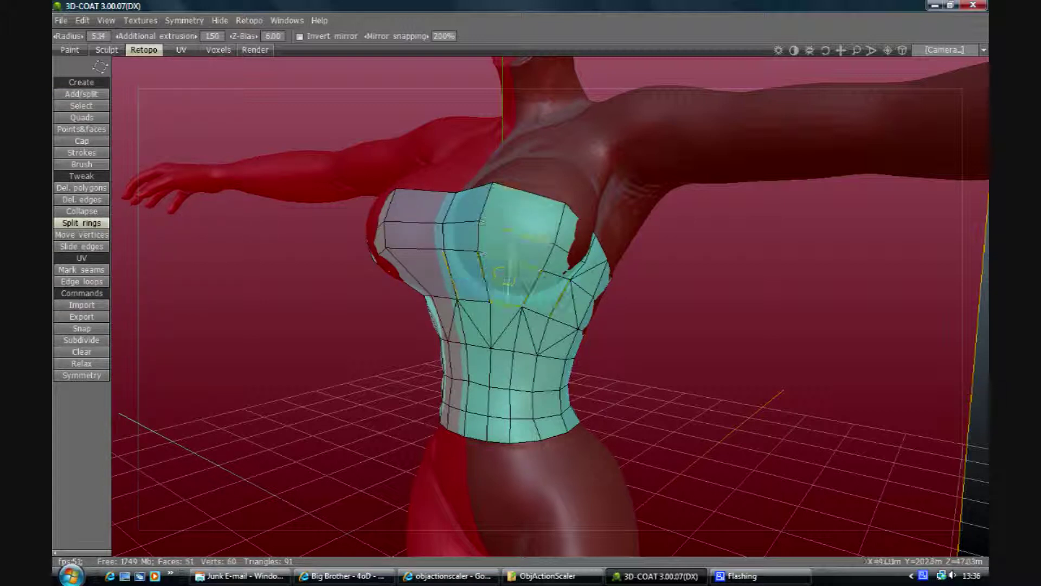
{"action": "left_click", "coordinate": [507, 274]}
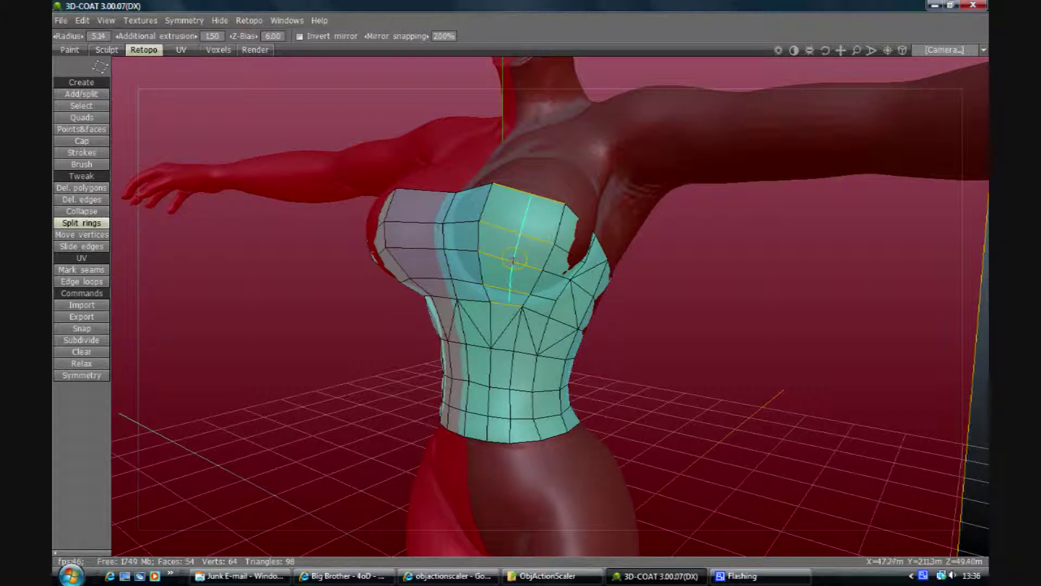
{"action": "left_click", "coordinate": [514, 260]}
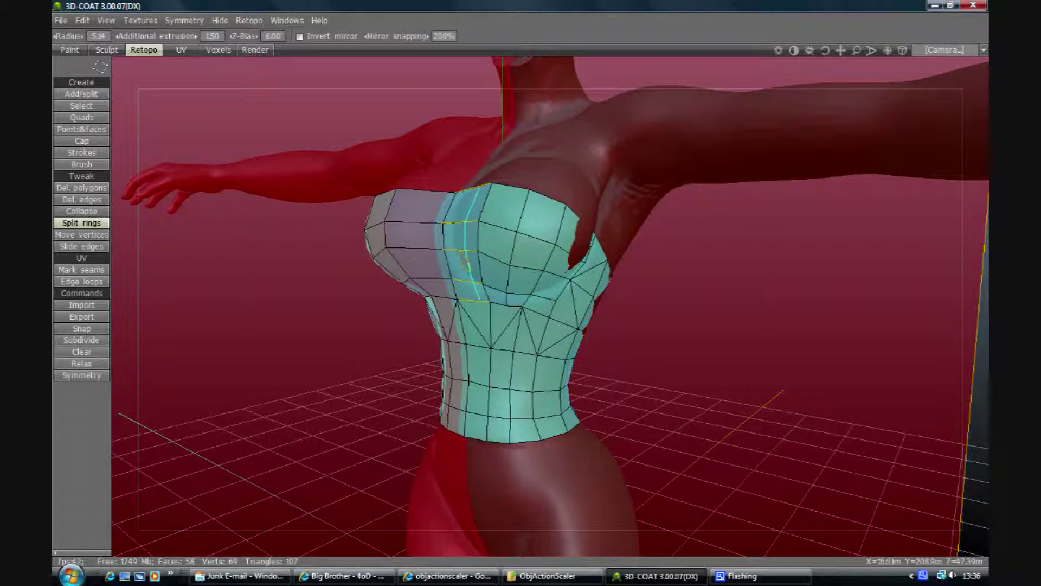
{"action": "left_click", "coordinate": [465, 261]}
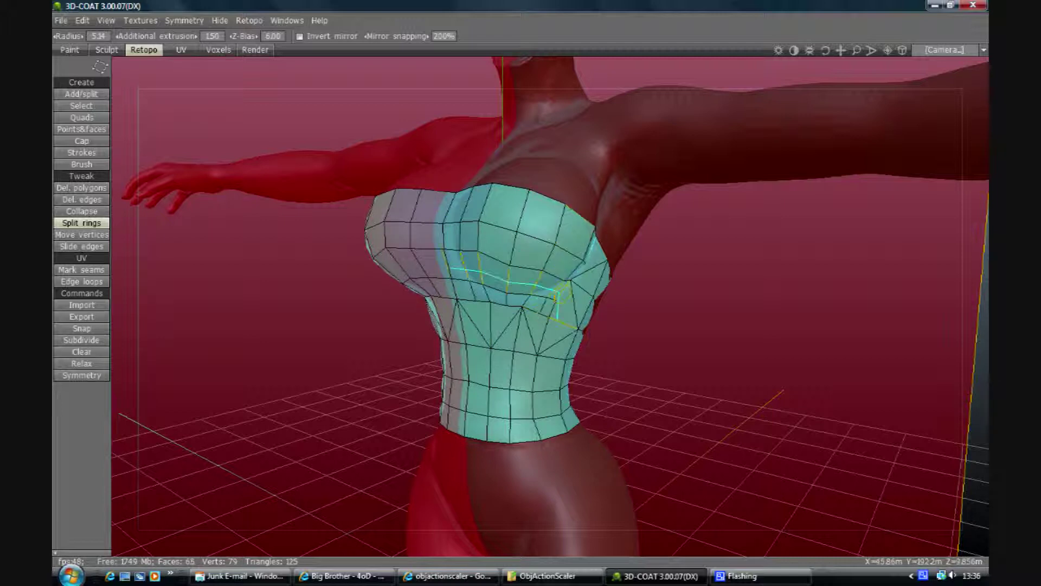
{"action": "mouse_move", "coordinate": [824, 53]}
{"action": "left_mouse_down"}
{"action": "mouse_move", "coordinate": [842, 54]}
{"action": "mouse_move", "coordinate": [824, 55]}
{"action": "left_mouse_up"}
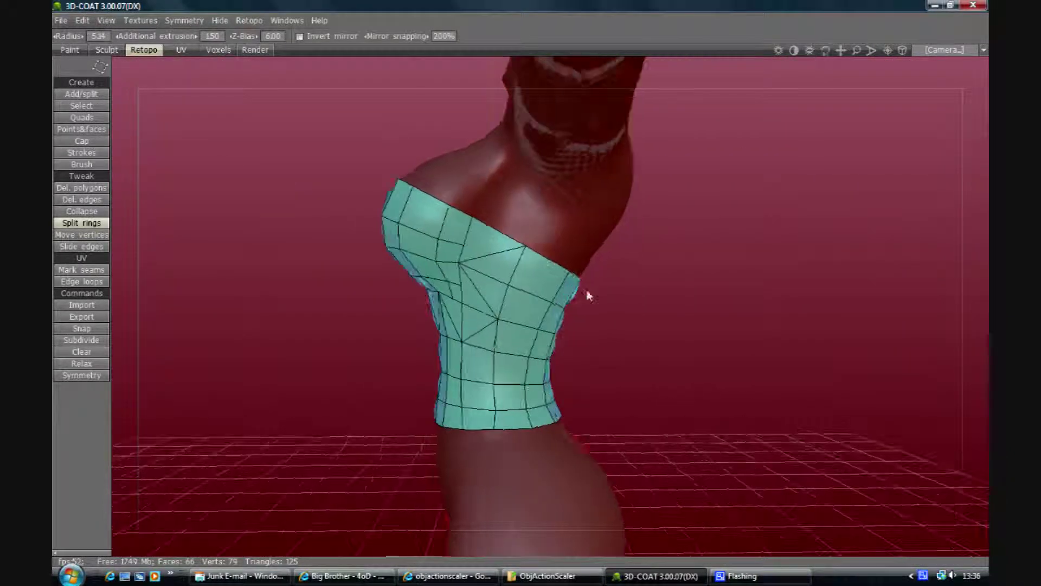
{"action": "left_click", "coordinate": [523, 314]}
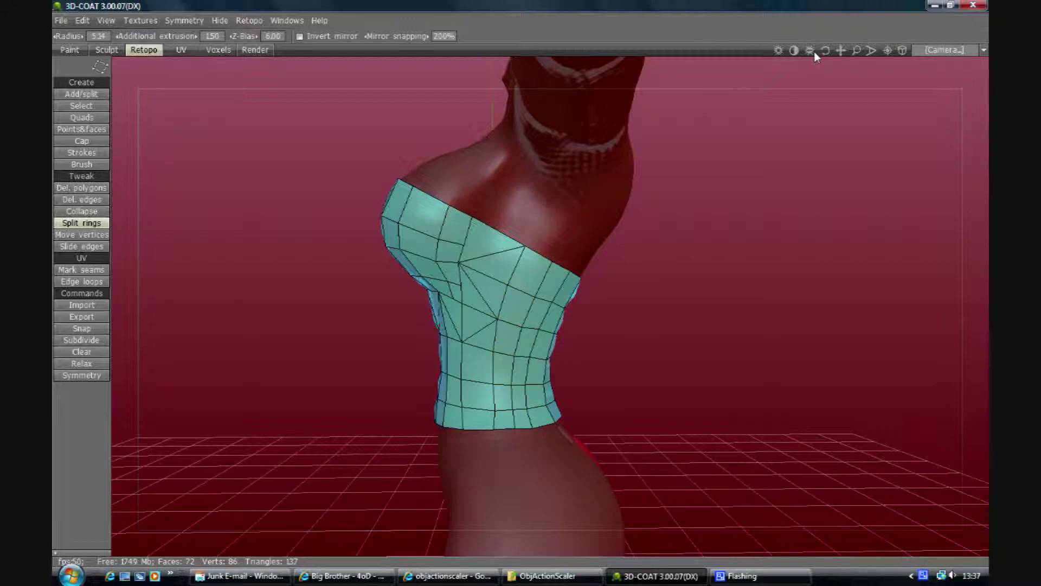
Step: Try adding extra vertical rings down the back and two horizontal rings around the waist with Split rings
{"action": "left_click_drag", "start_coordinate": [825, 50], "coordinate": [901, 55]}
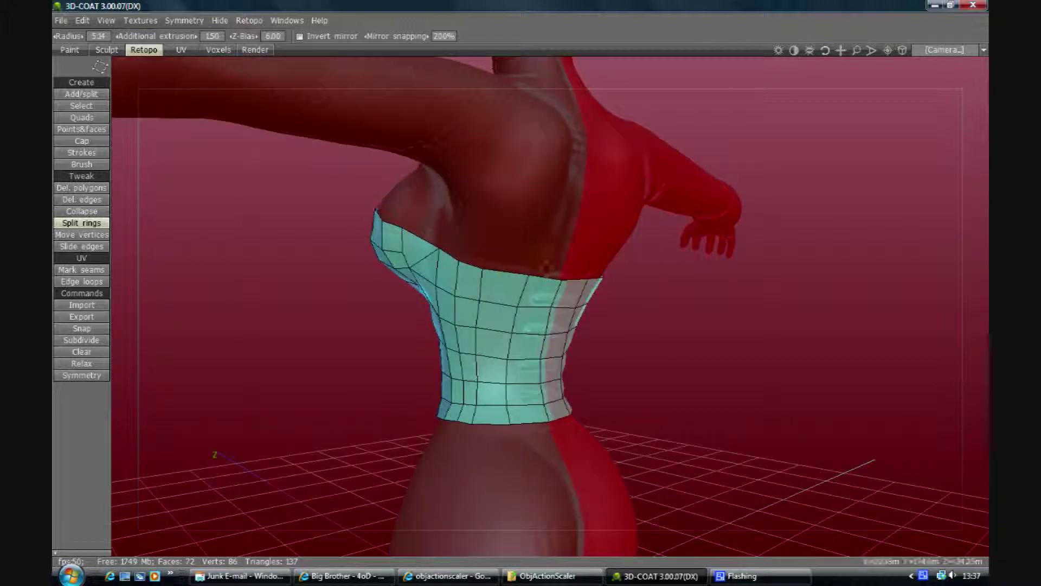
{"action": "left_click", "coordinate": [494, 339]}
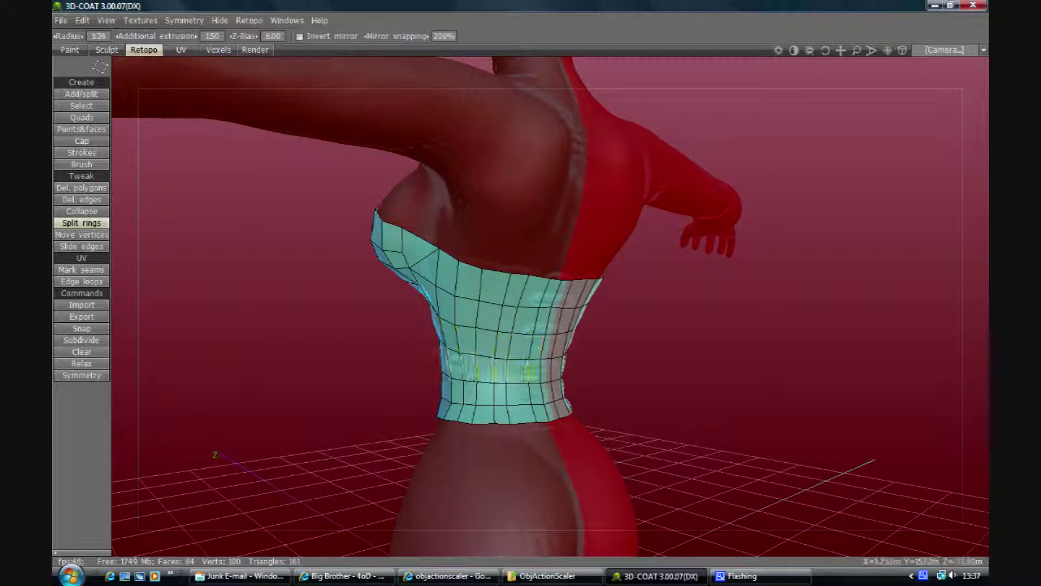
{"action": "left_click_drag", "start_coordinate": [826, 50], "coordinate": [898, 53]}
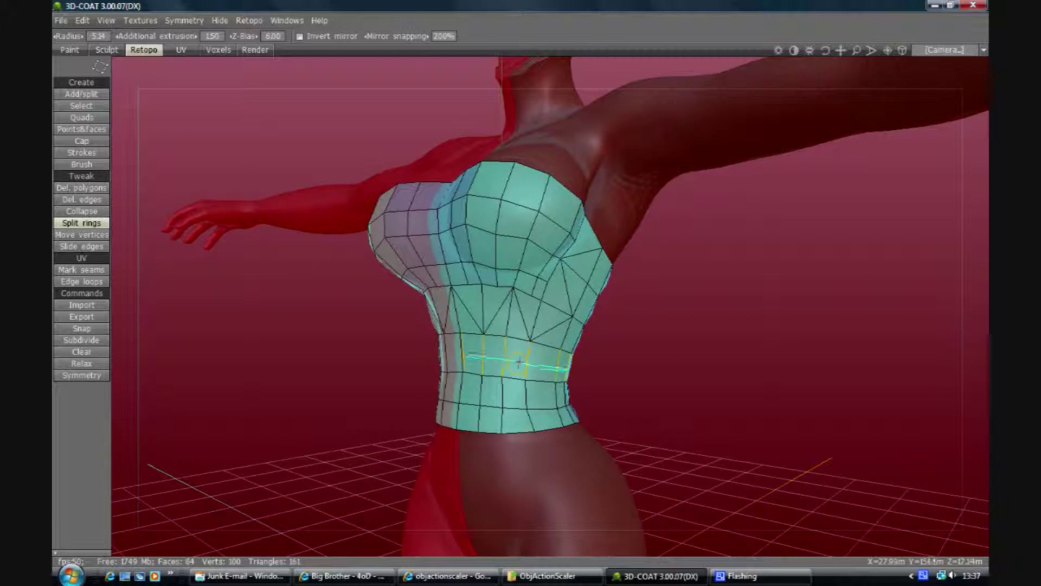
{"action": "left_click", "coordinate": [514, 374]}
{"action": "left_click", "coordinate": [514, 396]}
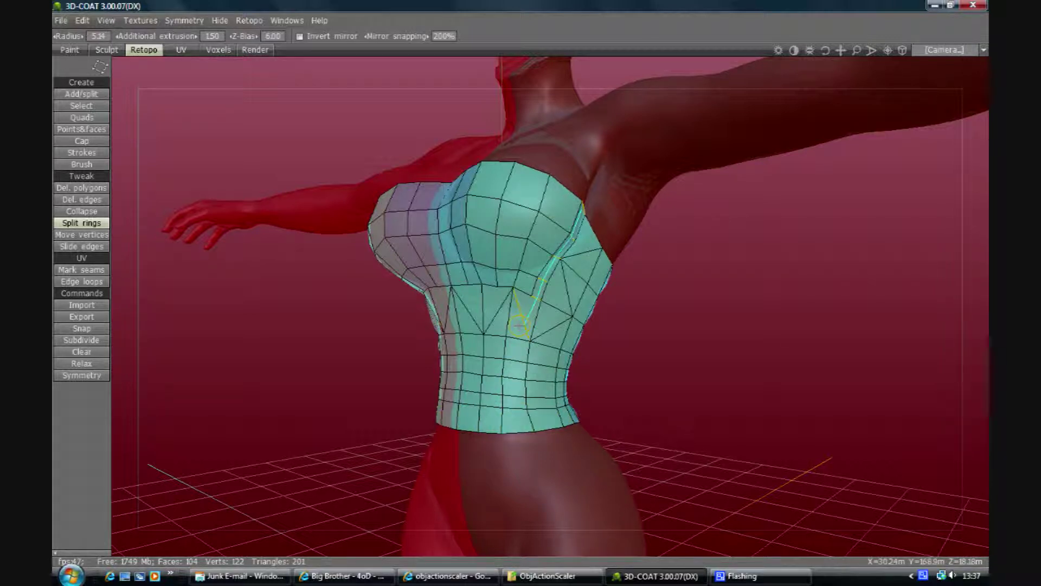
Step: Undo the new back and waist rings together with the earlier vertical ring down the rear side
{"action": "key", "text": "ctrl+z"}
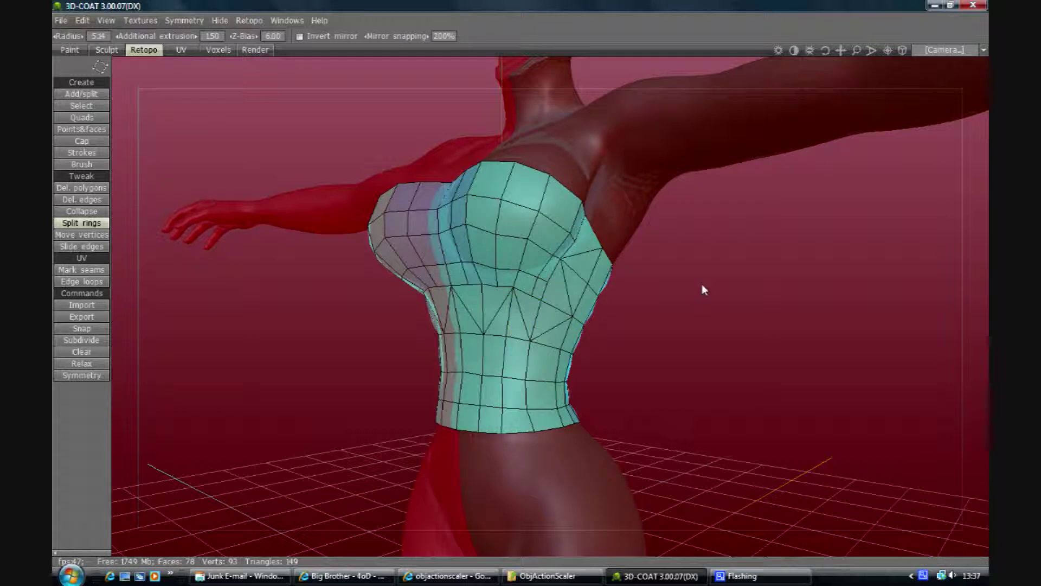
{"action": "left_click_drag", "start_coordinate": [827, 51], "coordinate": [806, 64]}
{"action": "key", "text": "ctrl+z"}
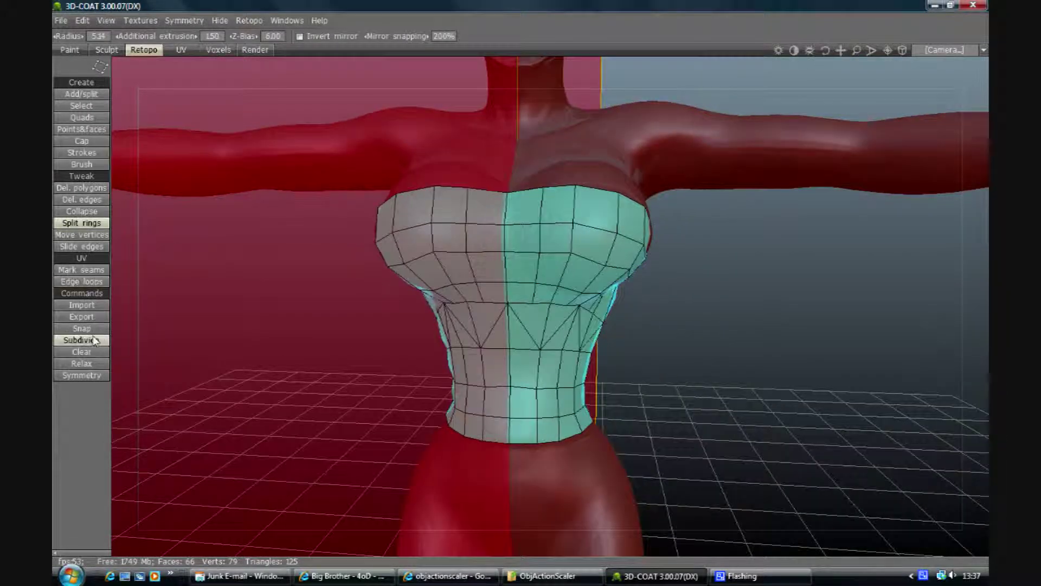
Step: Subdivide the whole low-poly torso mesh once
{"action": "left_click", "coordinate": [82, 340]}
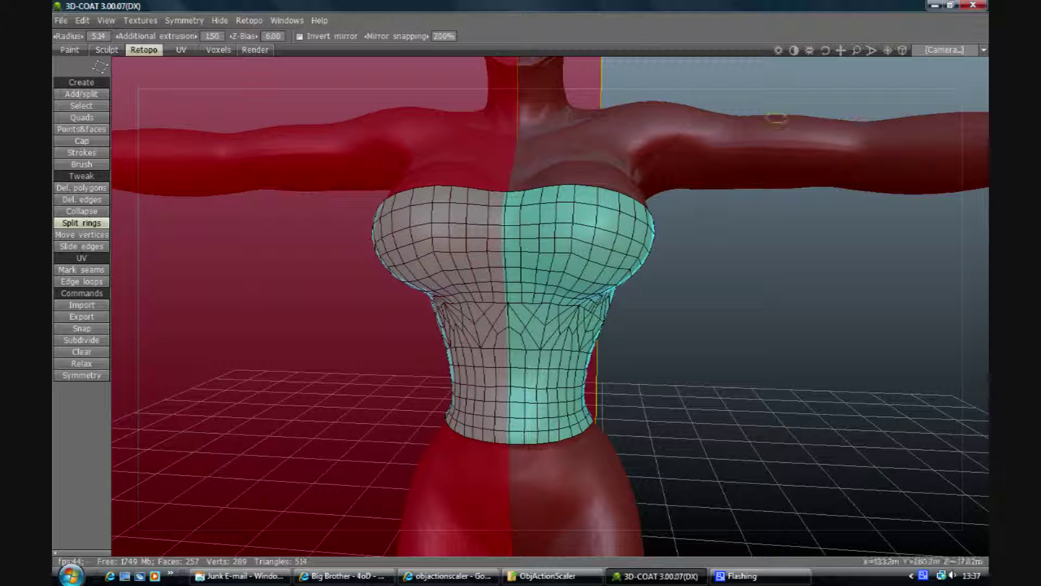
{"action": "left_click_drag", "start_coordinate": [830, 49], "coordinate": [827, 51]}
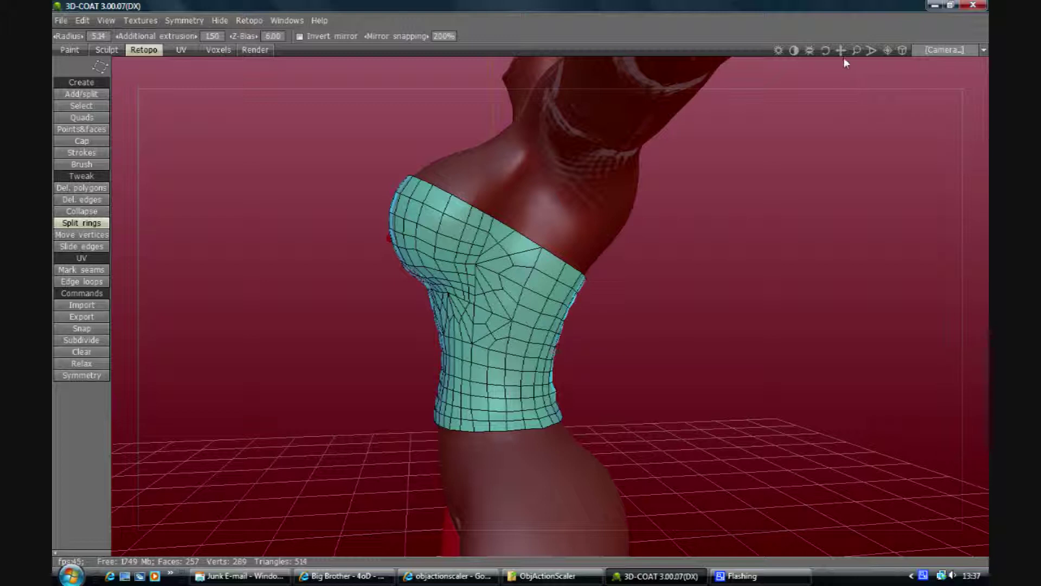
{"action": "left_click_drag", "start_coordinate": [827, 51], "coordinate": [695, 310]}
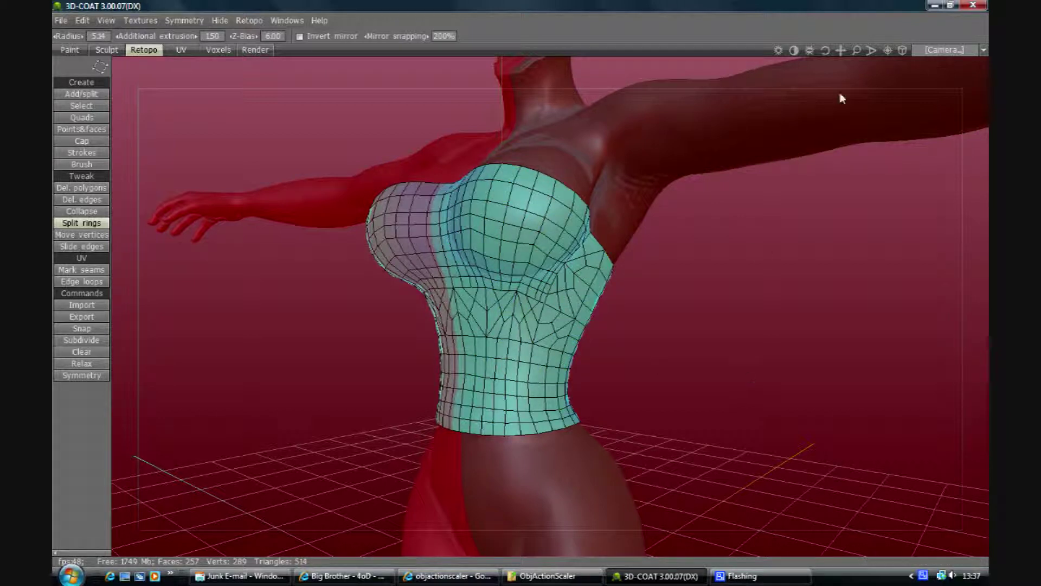
Step: Try subdividing the mesh three more times so it follows the raised ridges along the spine
{"action": "mouse_move", "coordinate": [826, 50]}
{"action": "left_mouse_down"}
{"action": "mouse_move", "coordinate": [858, 51]}
{"action": "mouse_move", "coordinate": [842, 51]}
{"action": "left_mouse_up"}
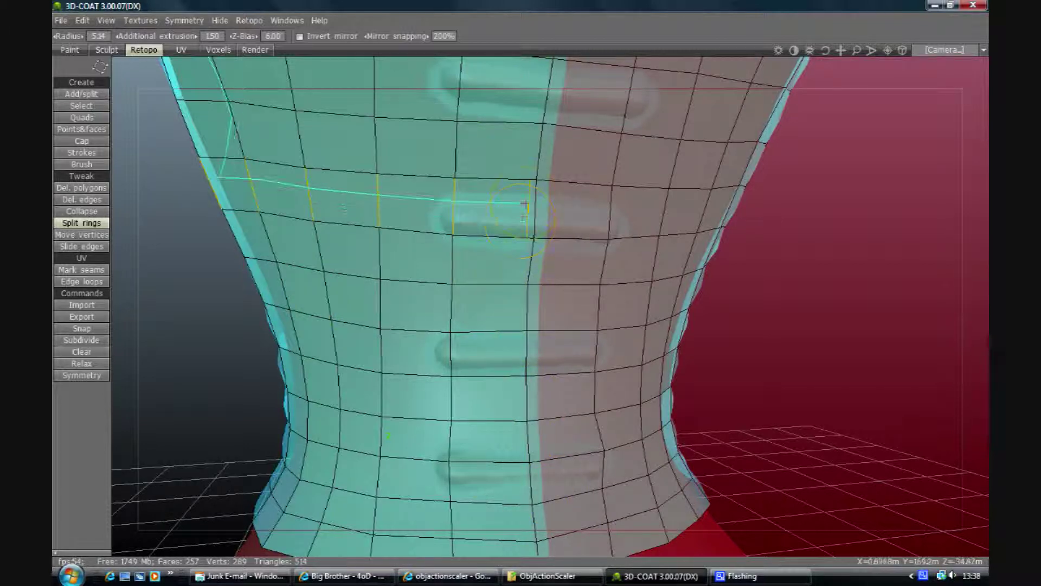
{"action": "mouse_move", "coordinate": [524, 207]}
{"action": "middle_mouse_down"}
{"action": "mouse_move", "coordinate": [490, 336]}
{"action": "mouse_move", "coordinate": [492, 274]}
{"action": "middle_mouse_up"}
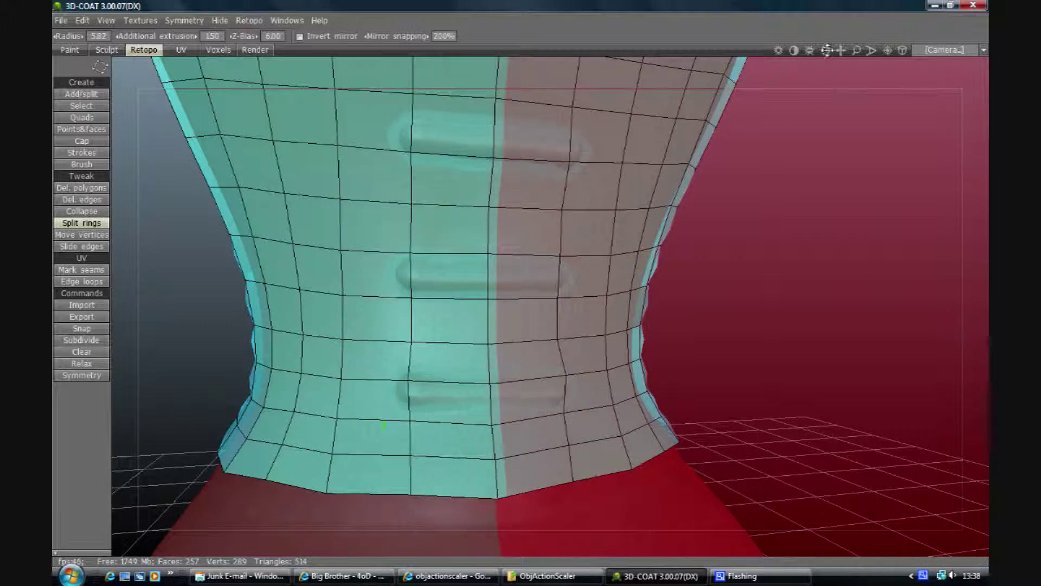
{"action": "left_click_drag", "start_coordinate": [827, 50], "coordinate": [827, 50]}
{"action": "middle_click_drag", "start_coordinate": [788, 128], "coordinate": [776, 172]}
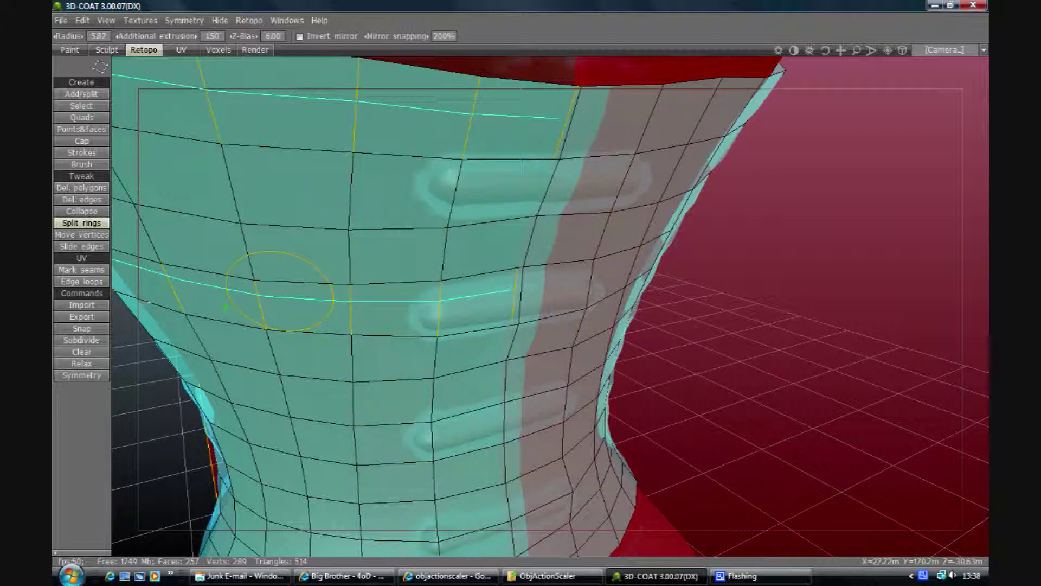
{"action": "left_click", "coordinate": [84, 340]}
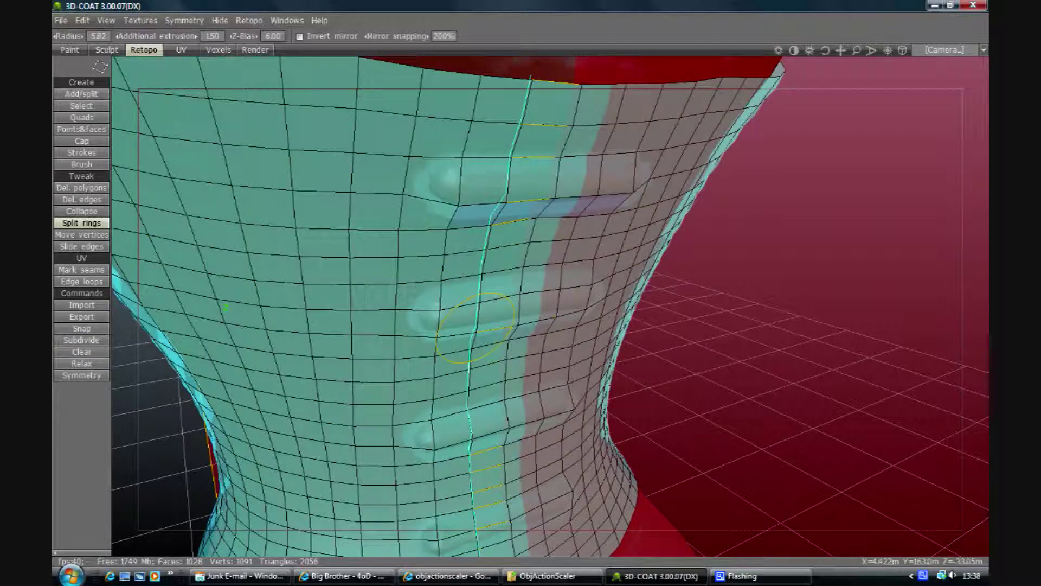
{"action": "left_click_drag", "start_coordinate": [824, 53], "coordinate": [825, 53]}
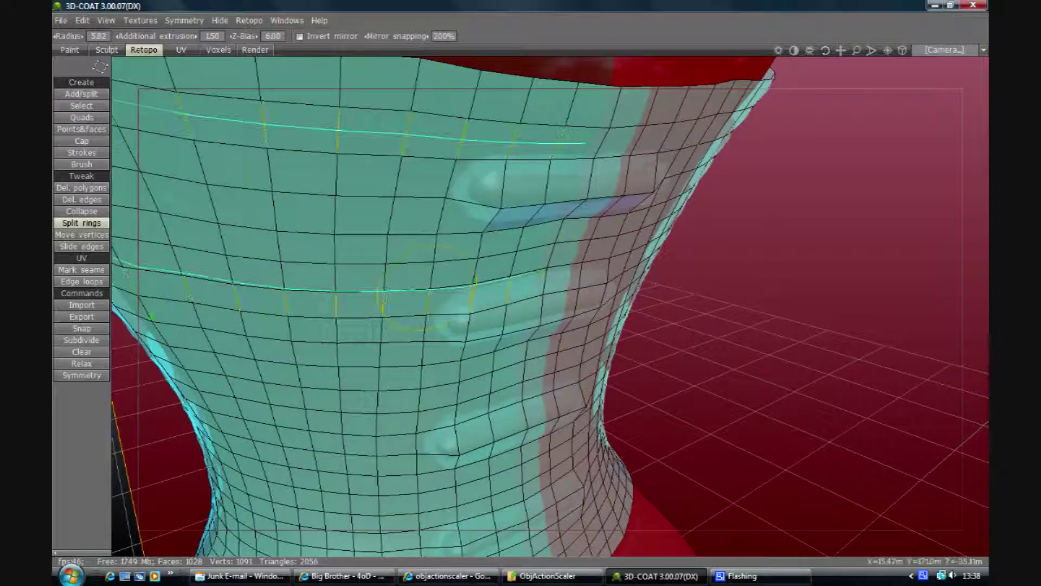
{"action": "left_click", "coordinate": [99, 345]}
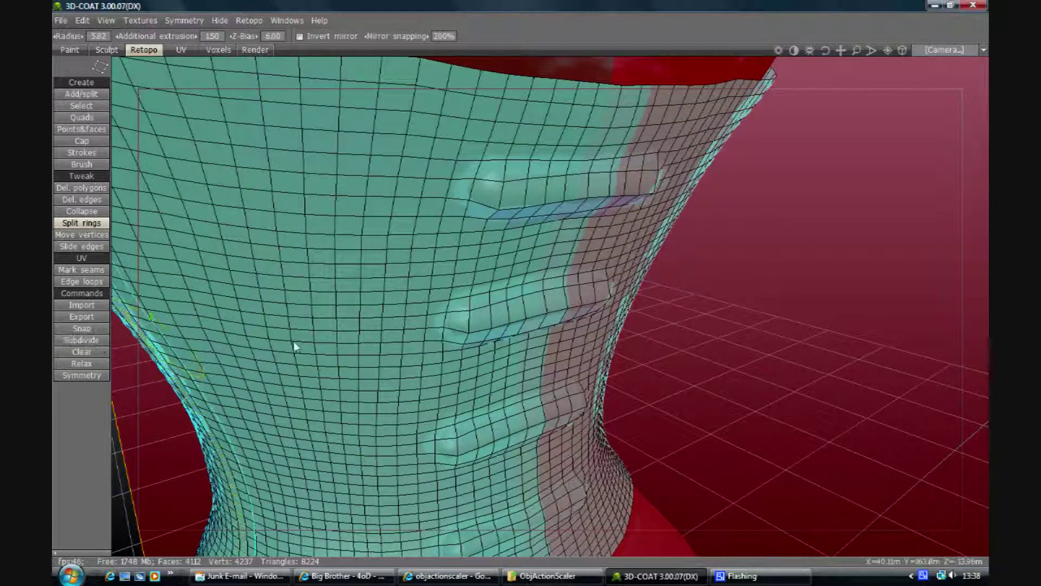
{"action": "left_click_drag", "start_coordinate": [829, 49], "coordinate": [828, 51]}
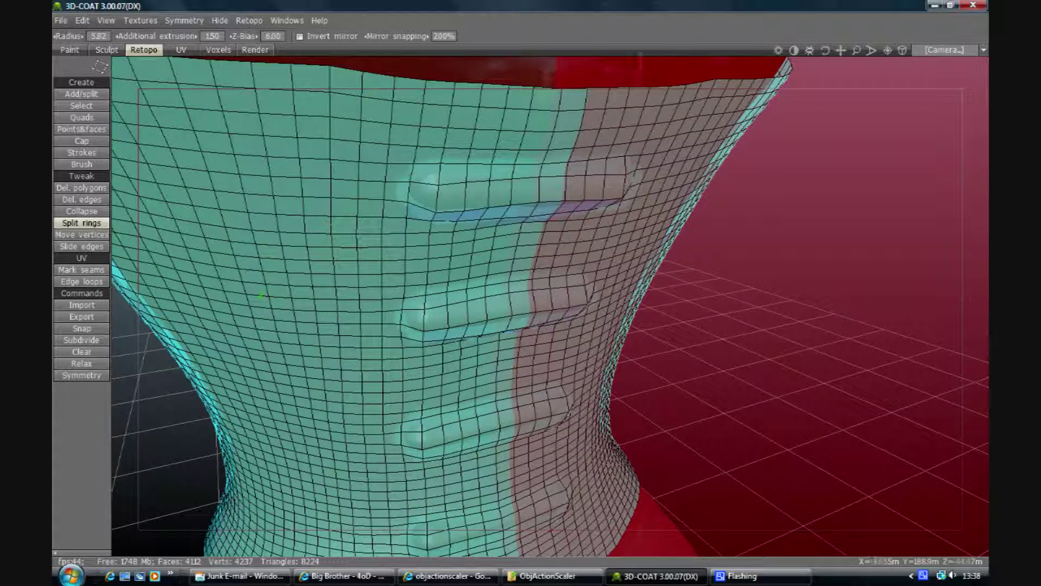
{"action": "left_click", "coordinate": [89, 342]}
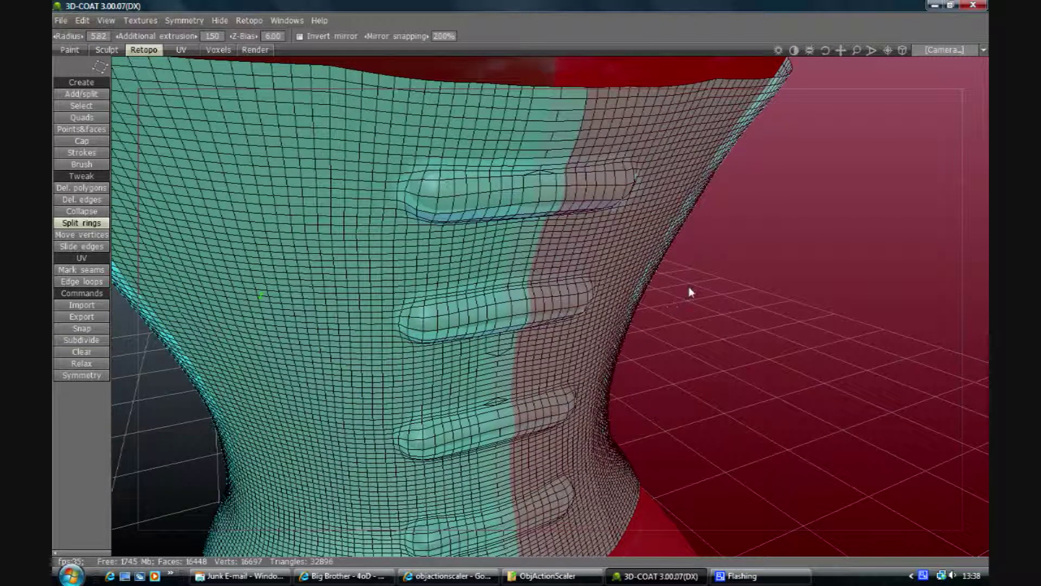
{"action": "left_click_drag", "start_coordinate": [820, 52], "coordinate": [850, 54]}
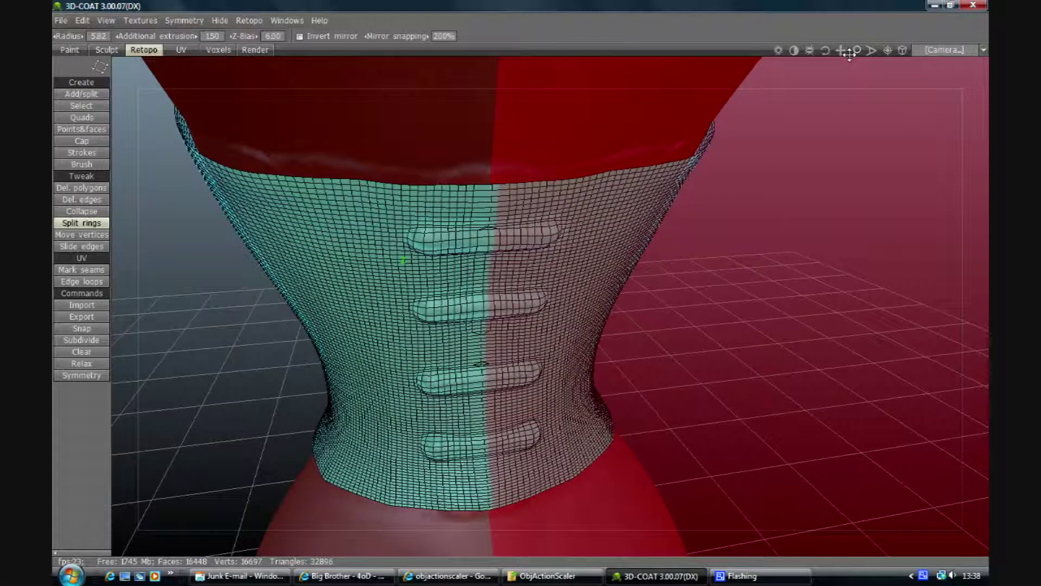
Step: Undo the last three subdivisions of the torso mesh
{"action": "key", "text": "ctrl+z"}
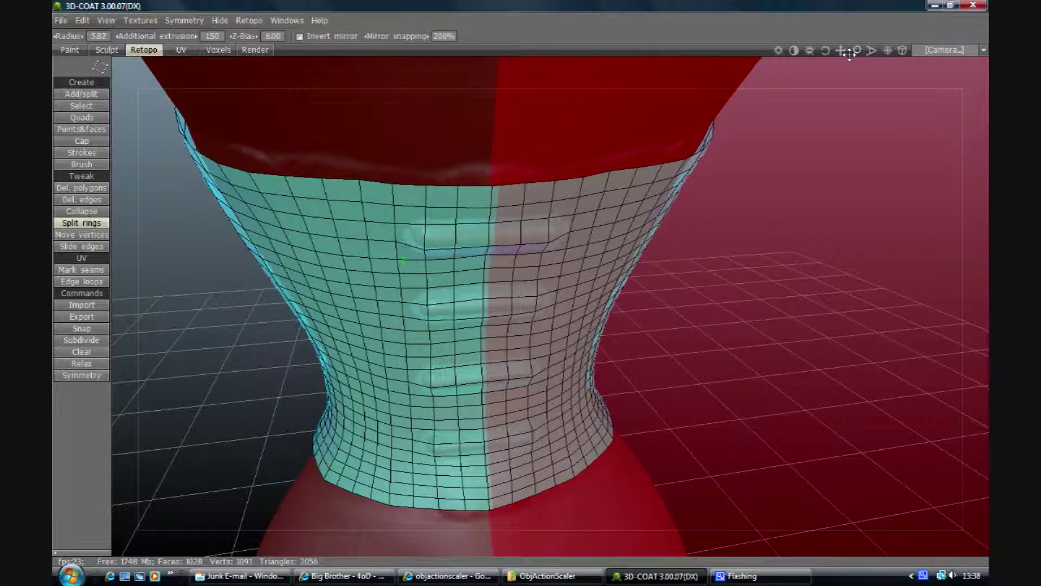
{"action": "key", "text": "ctrl+z"}
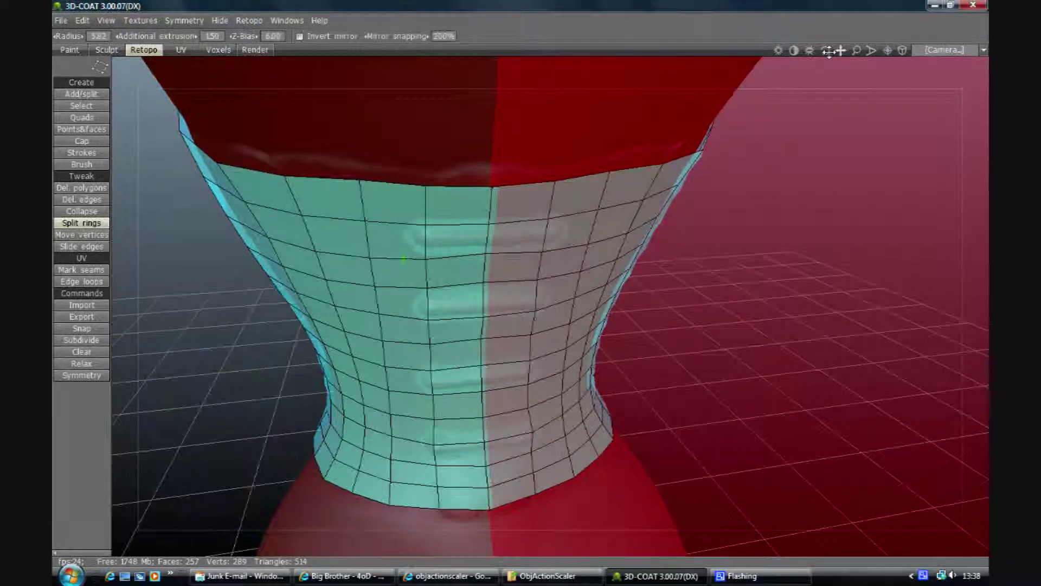
{"action": "left_click_drag", "start_coordinate": [828, 51], "coordinate": [829, 52]}
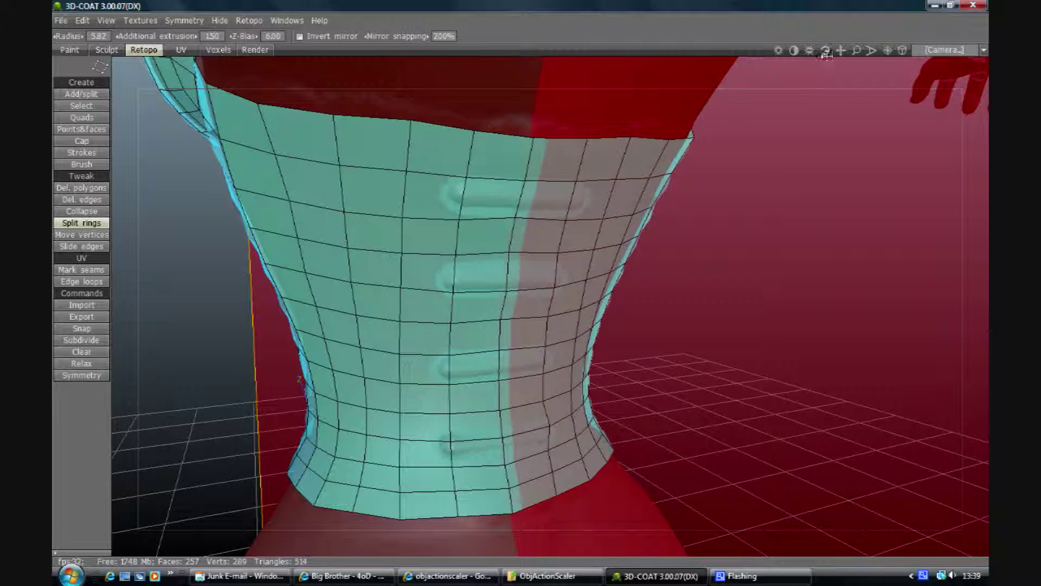
Step: Subdivide the torso mesh one more level and check the edge flow around and beneath the breast
{"action": "left_click_drag", "start_coordinate": [853, 53], "coordinate": [842, 102]}
{"action": "left_click_drag", "start_coordinate": [826, 54], "coordinate": [825, 52]}
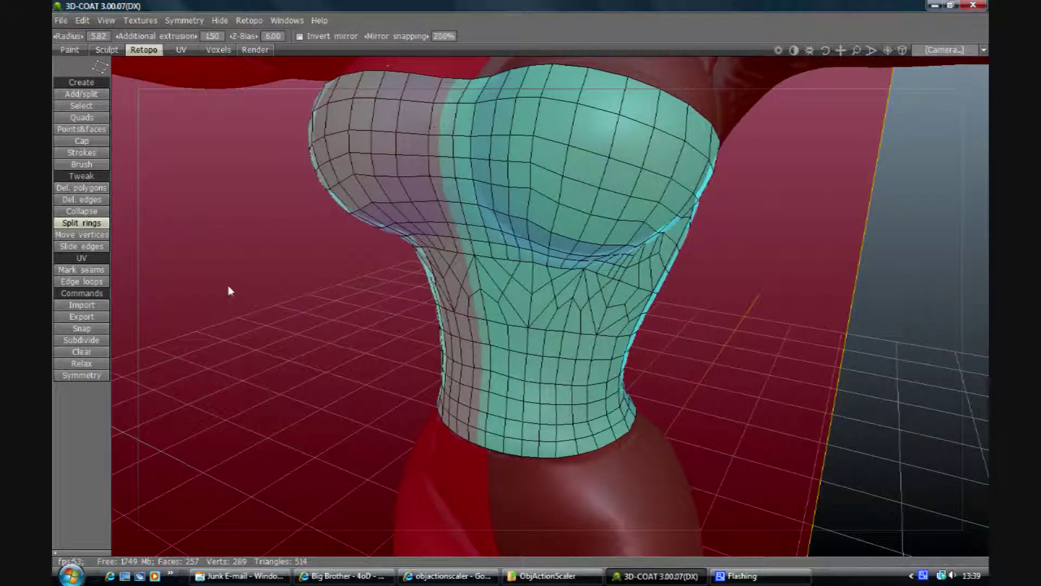
{"action": "left_click", "coordinate": [81, 340]}
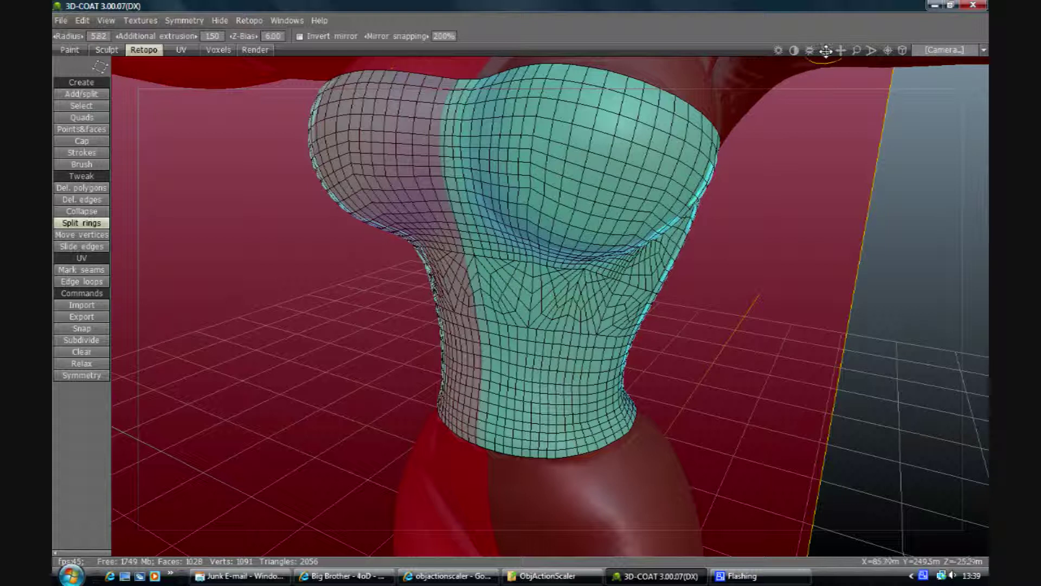
{"action": "left_click_drag", "start_coordinate": [822, 56], "coordinate": [811, 79]}
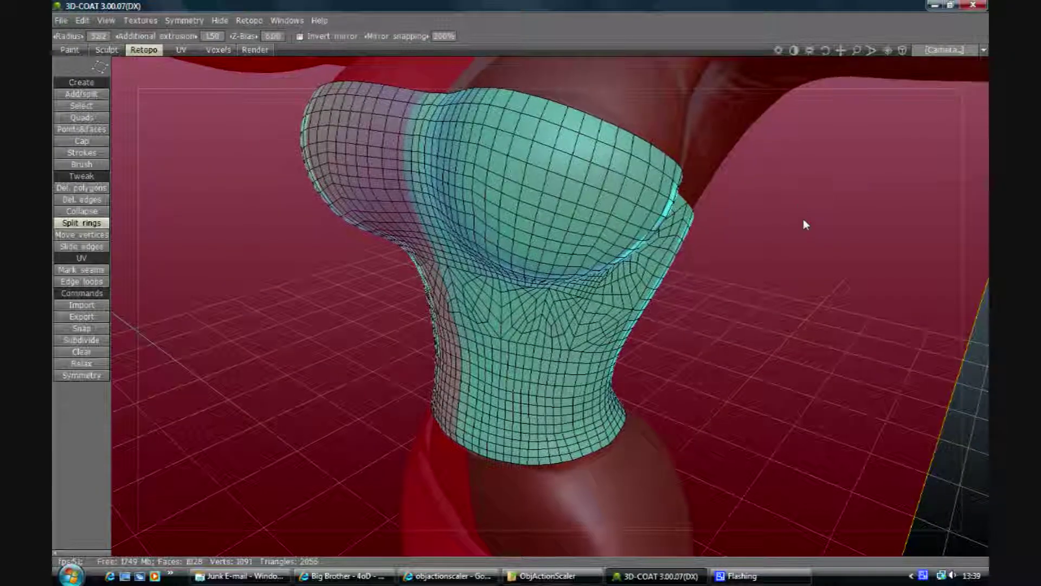
{"action": "middle_click_drag", "start_coordinate": [804, 221], "coordinate": [811, 241]}
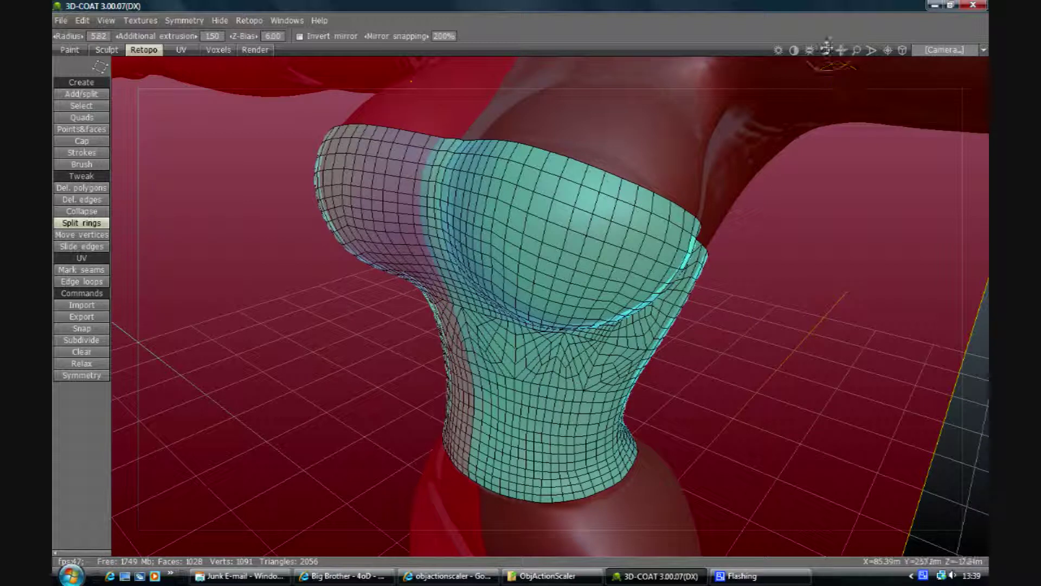
{"action": "left_click_drag", "start_coordinate": [826, 46], "coordinate": [533, 376]}
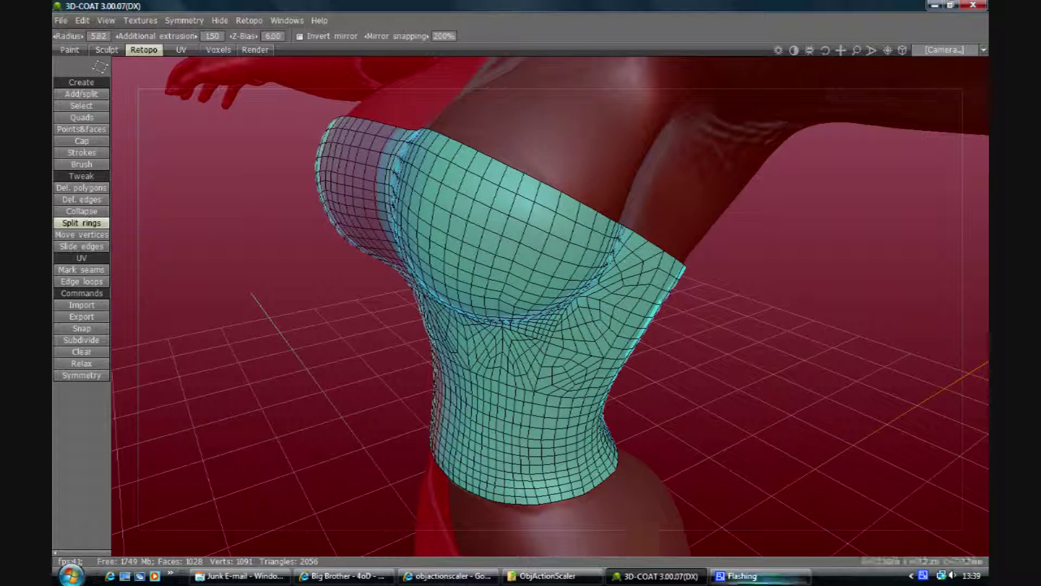
{"action": "right_click", "coordinate": [924, 575]}
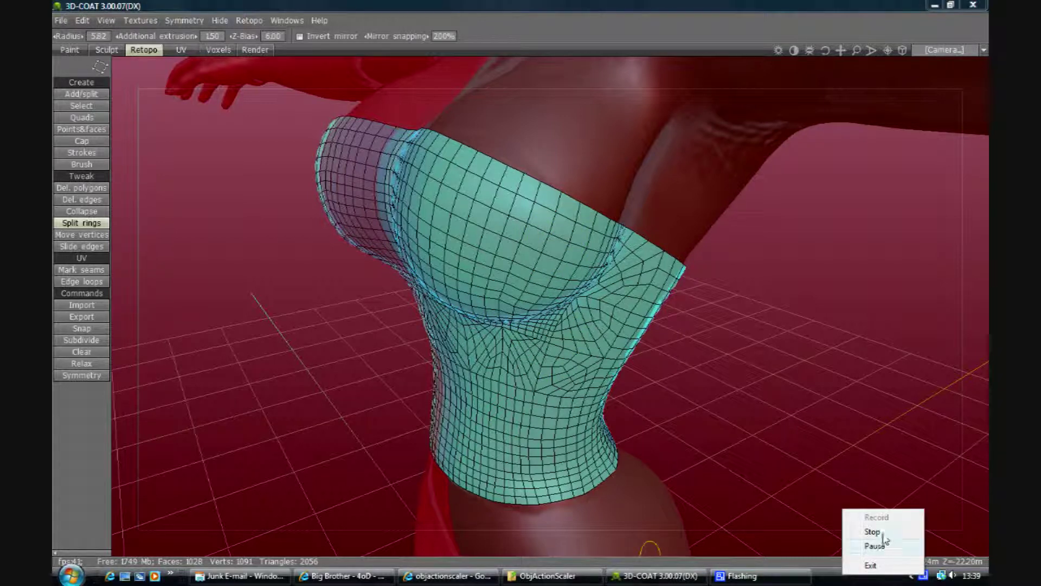